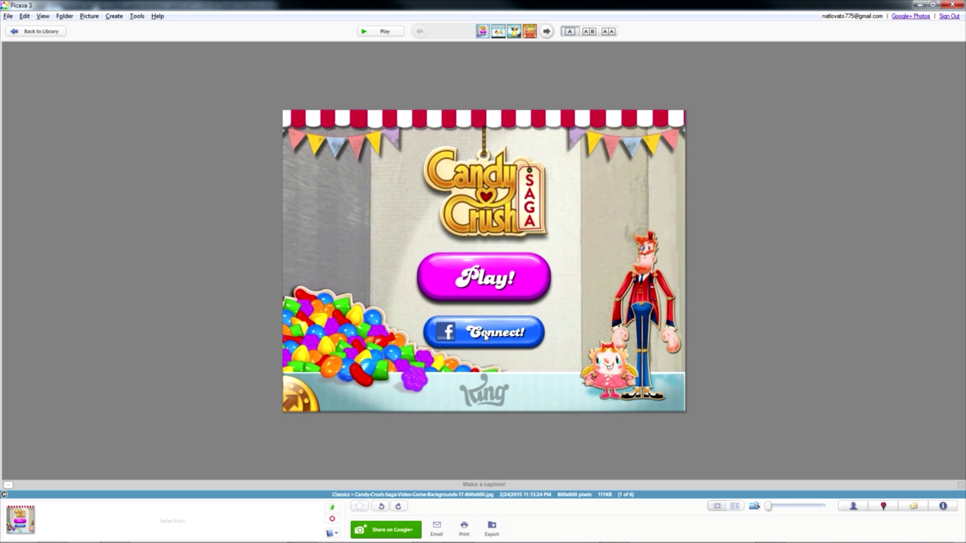
- Browse the title screens in the Classics folder, from Candy Crush Saga through Angry Birds to Cut the Rope
key("Right")
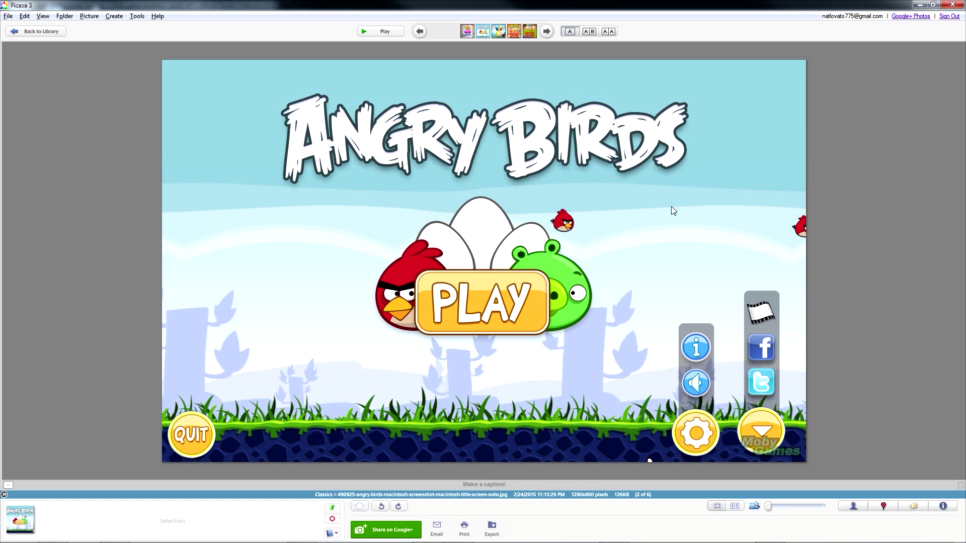
key("Right")
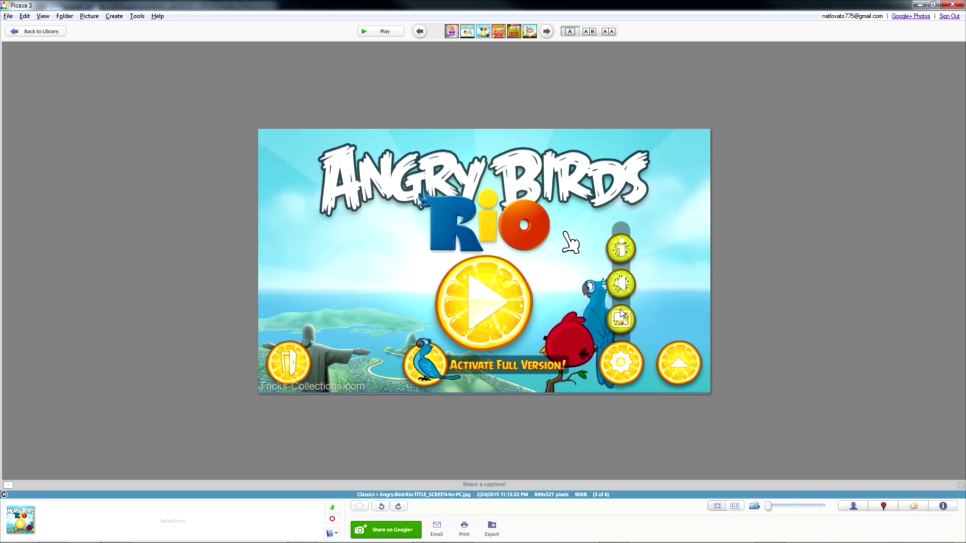
key("Right")
key("Right")
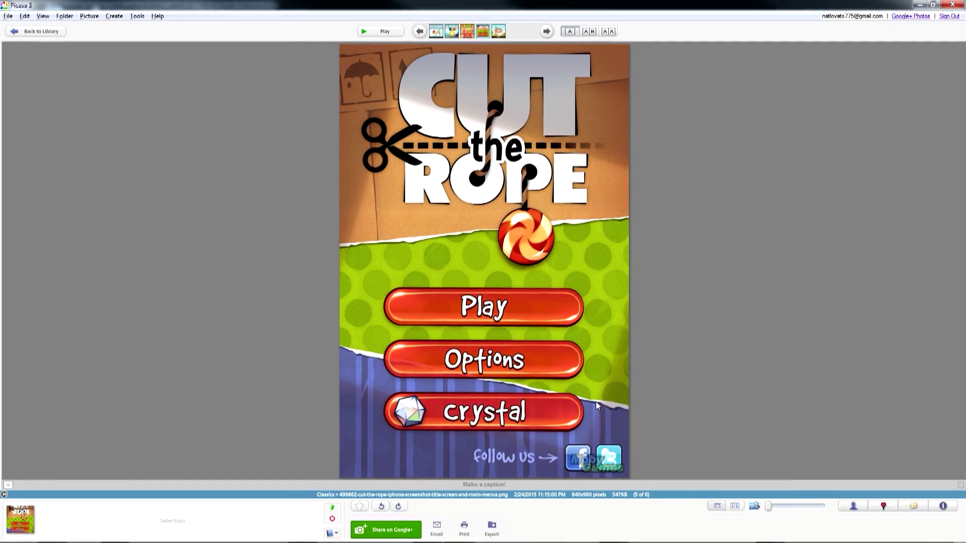
scroll(595, 408, "down", 1)
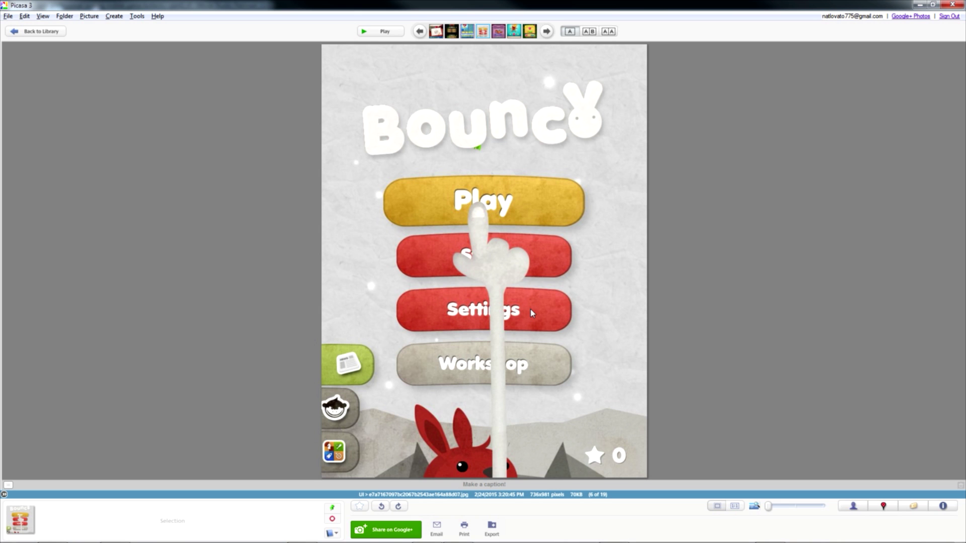
- Browse the UI folder from the Bounce menu to the orange creature's menu screen and examine its buttons up close
key("Right")
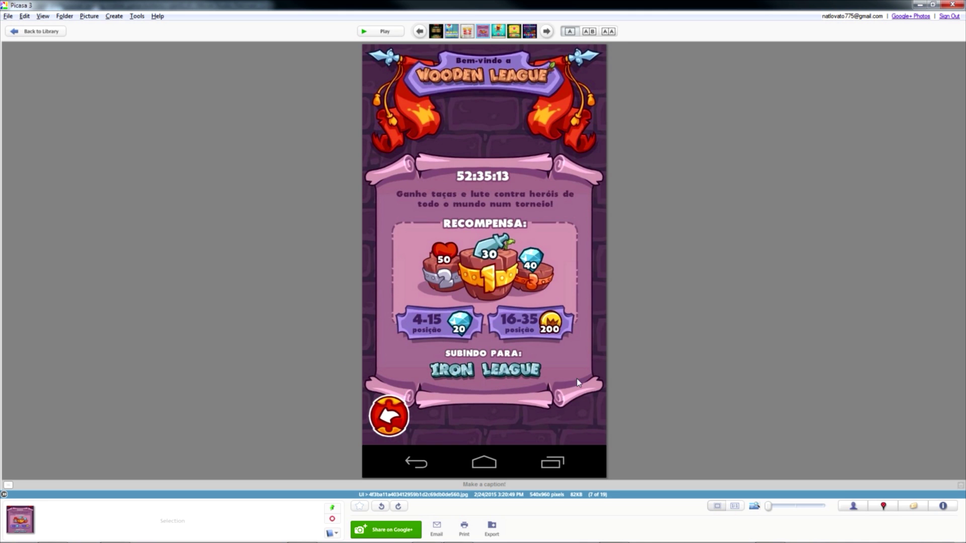
key("Right")
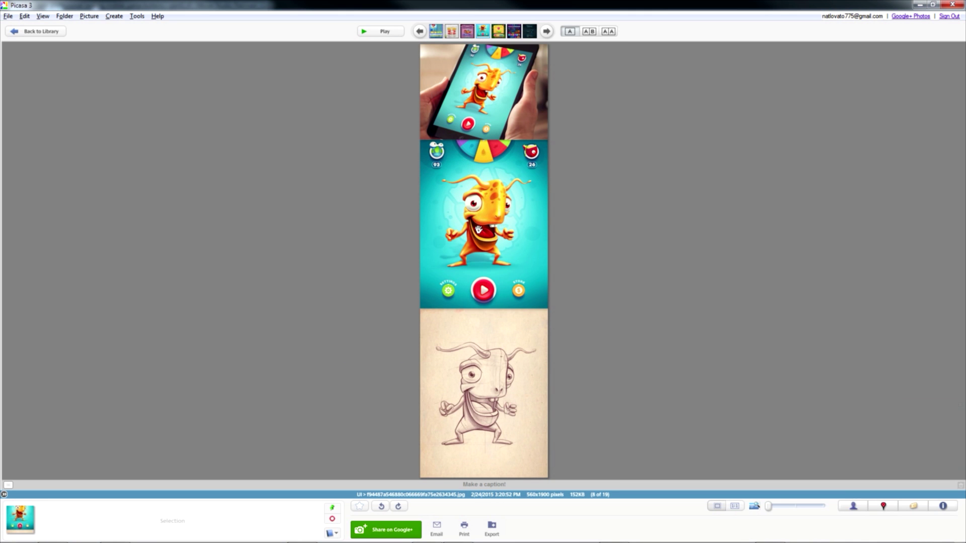
scroll(518, 201, "up", 5)
scroll(496, 224, "up", 5)
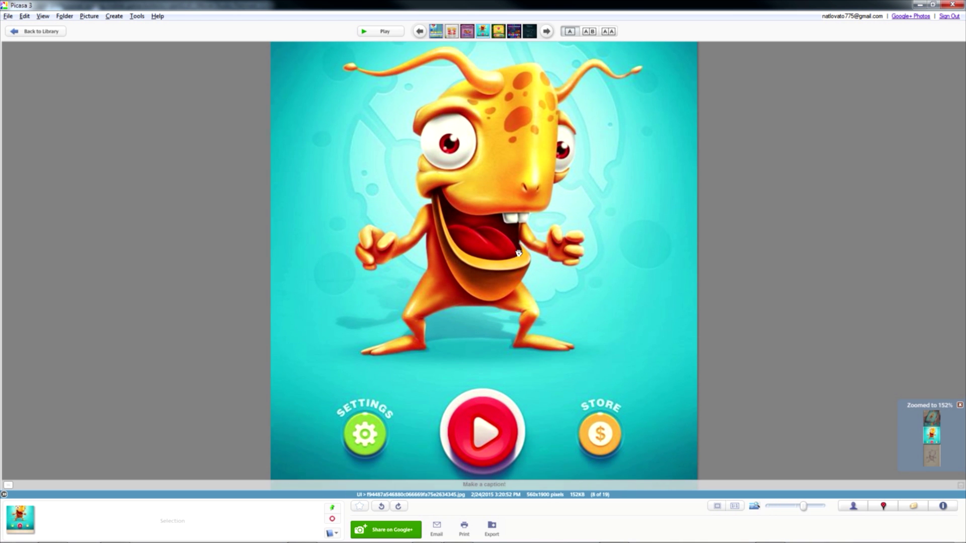
scroll(503, 276, "down", 3)
scroll(409, 352, "down", 2)
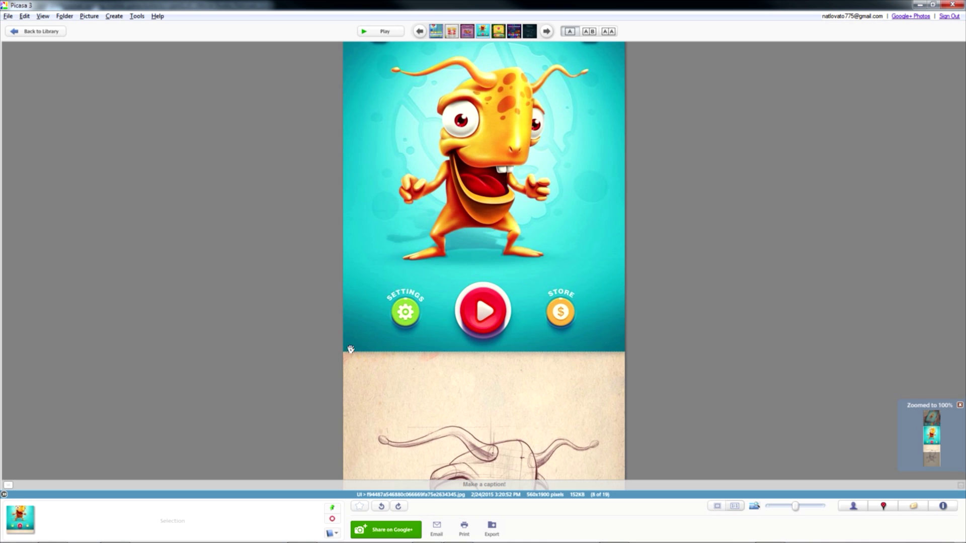
left_click_drag(492, 234, 511, 310)
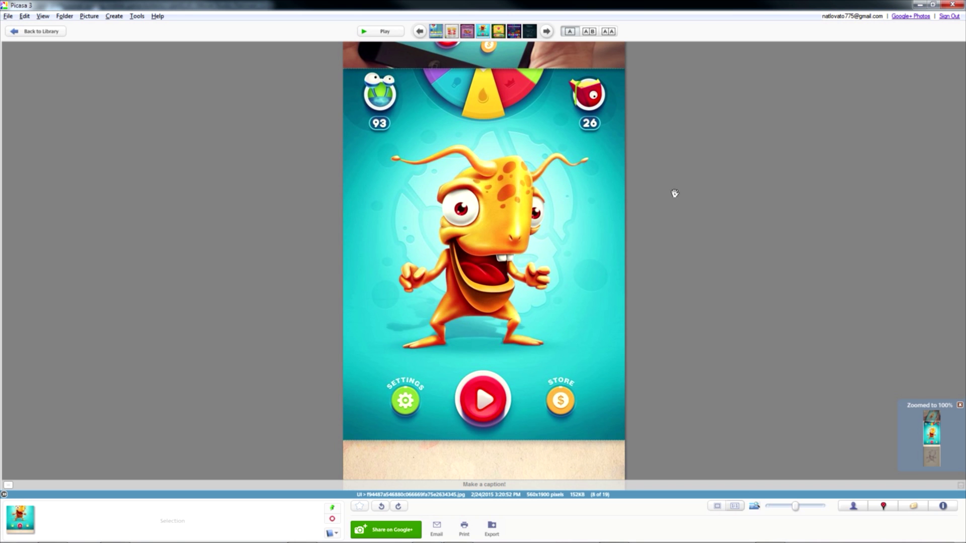
- Compare the interface references from the lives purchase dialog to the Cut the Rope 2 level map
key("Right")
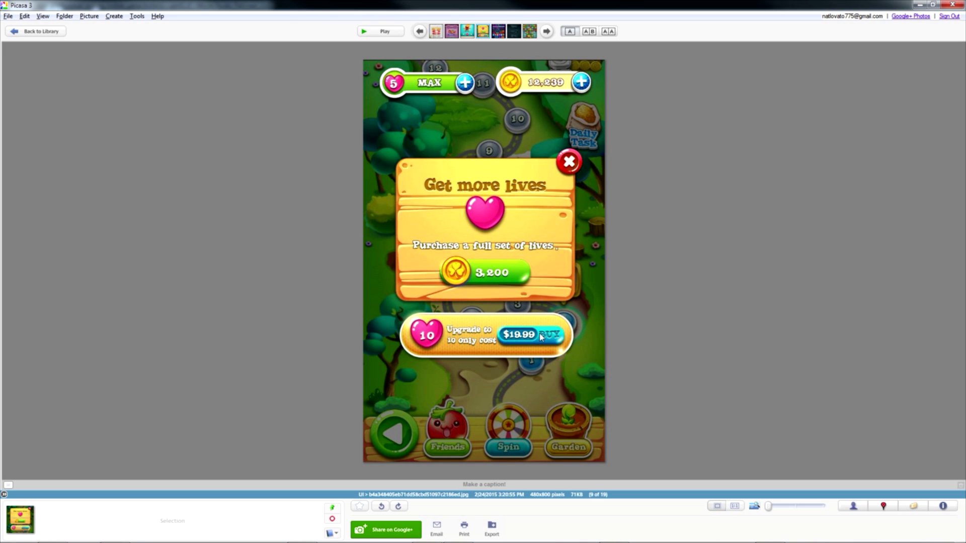
key("Right")
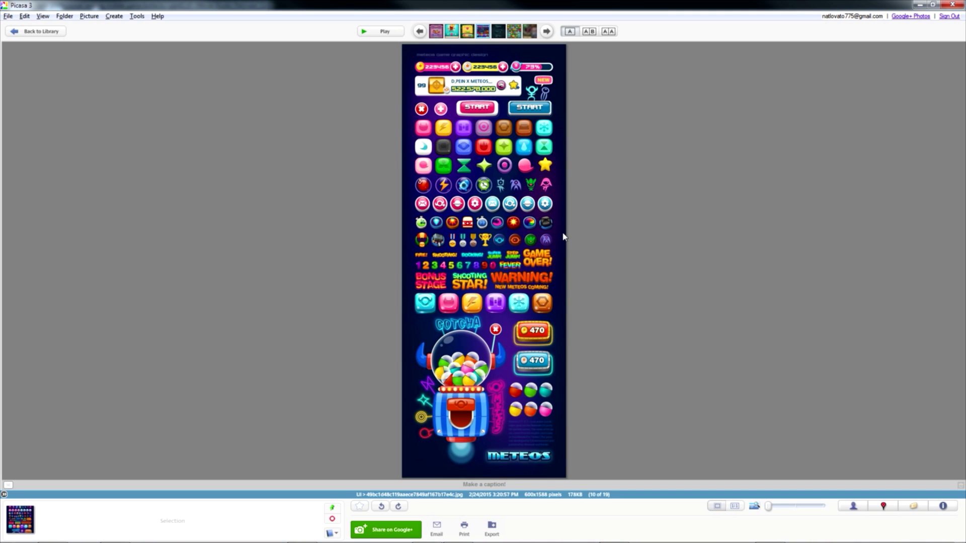
scroll(563, 236, "down", 1)
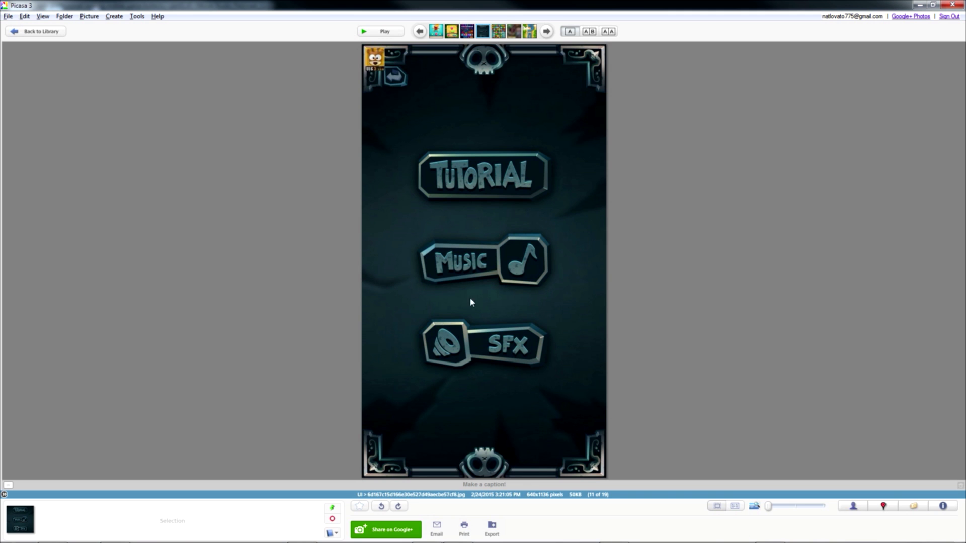
key("Right")
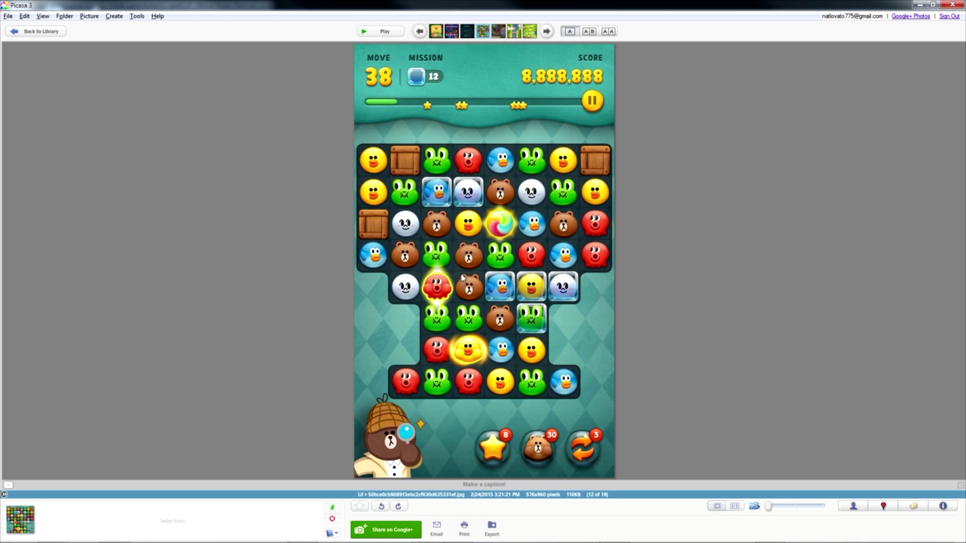
key("Right")
key("Right")
key("Right")
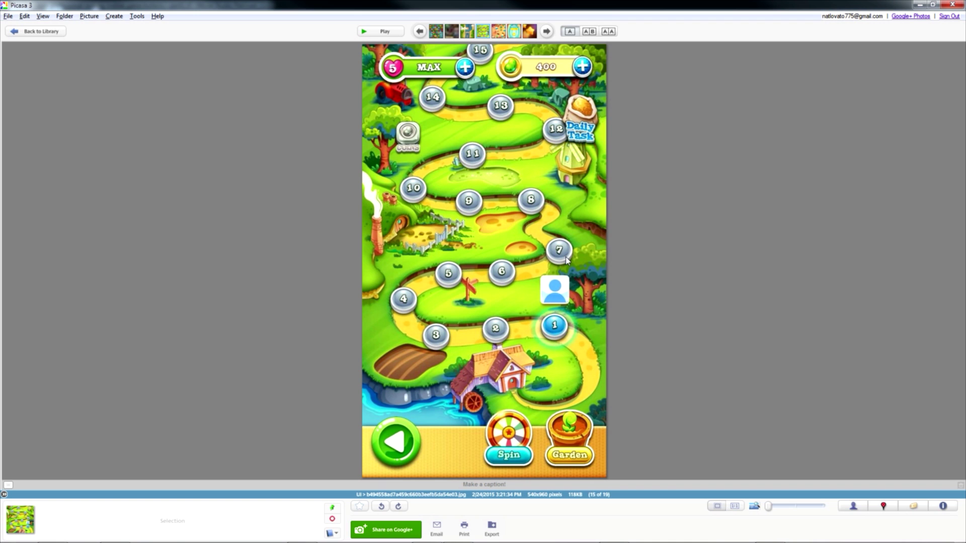
key("Right")
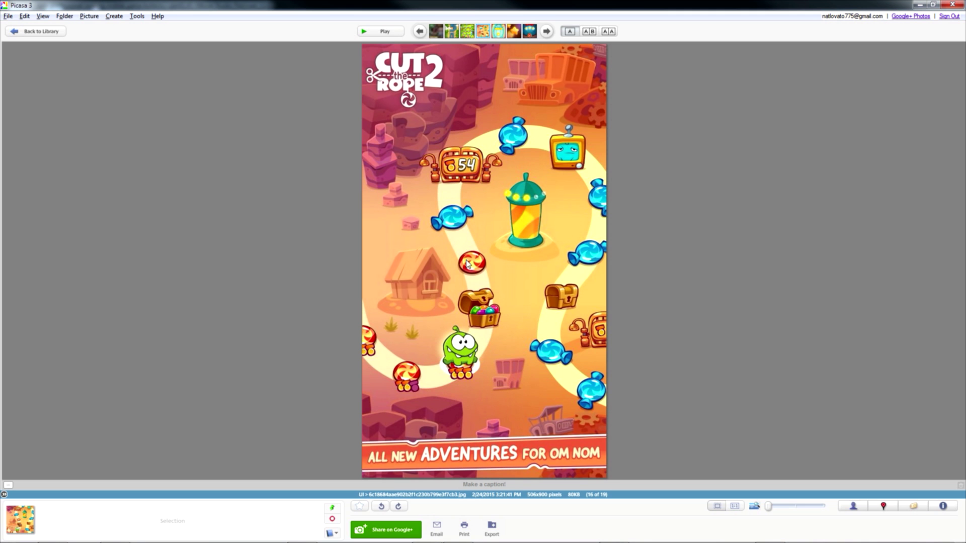
- Examine the Runaway Snack title screen up close, including its lower buttons, and continue to the remaining UI references
key("Right")
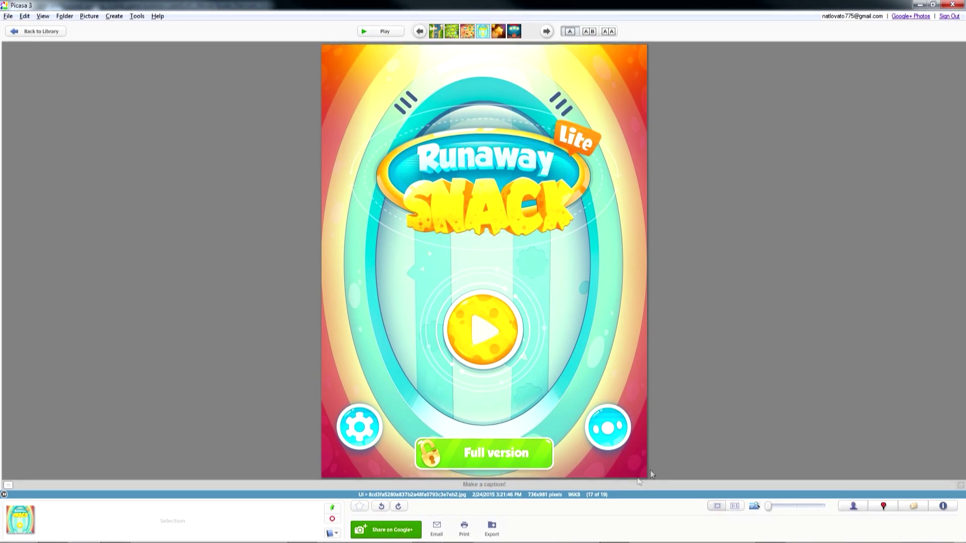
scroll(539, 431, "up", 1)
scroll(539, 431, "up", 1)
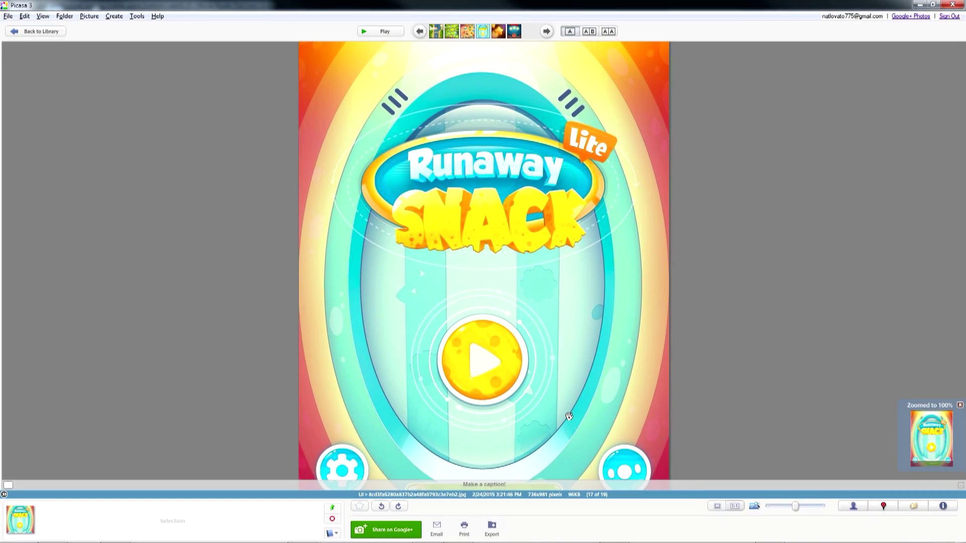
left_click_drag(566, 408, 564, 327)
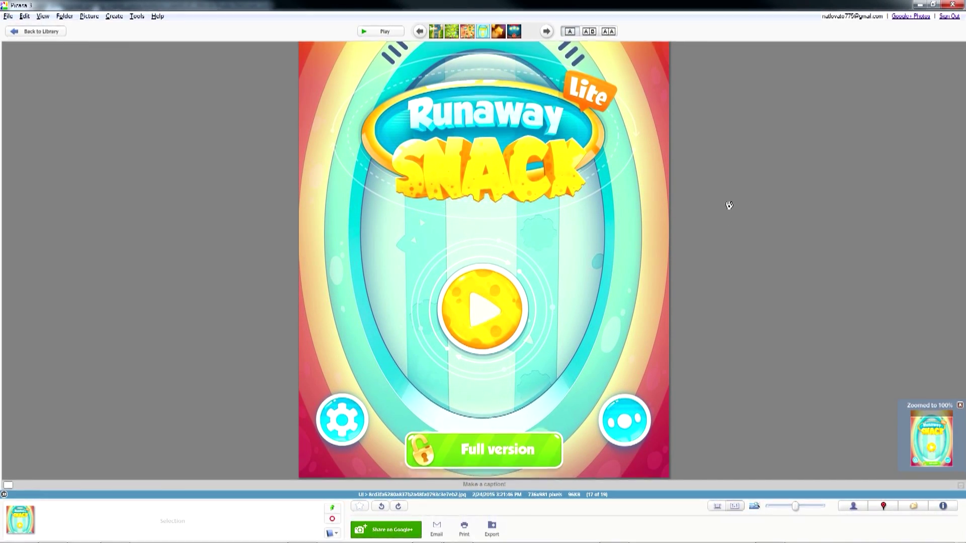
key("Right")
key("Right")
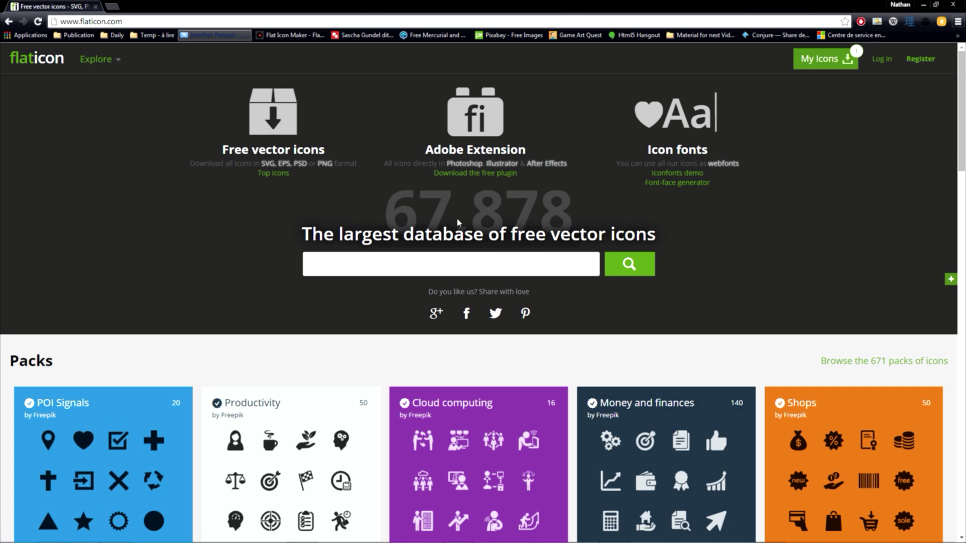
- In the web browser, look through Flaticon's home page for icon packs, categories, trending icons, authors and the Adobe extension
scroll(737, 209, "down", 4)
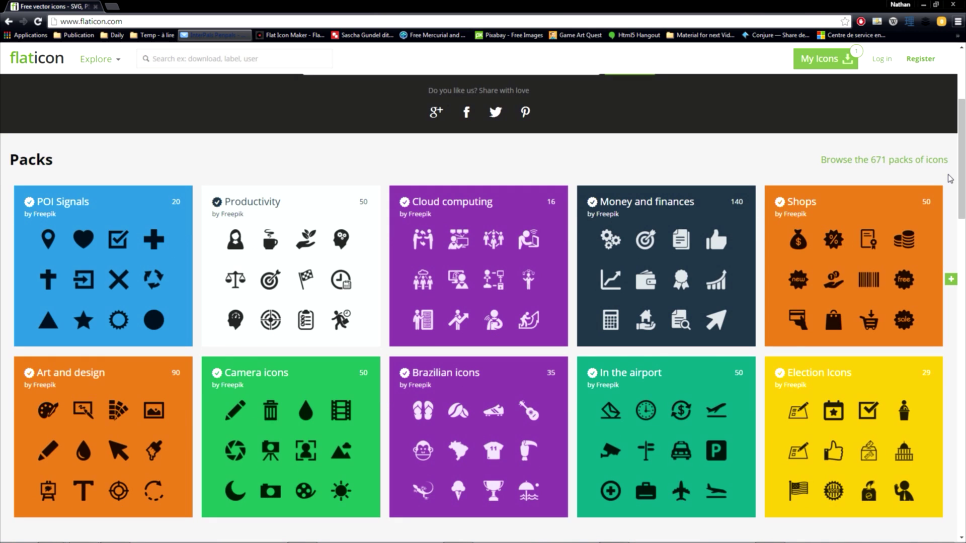
scroll(949, 178, "down", 2)
scroll(948, 178, "down", 5)
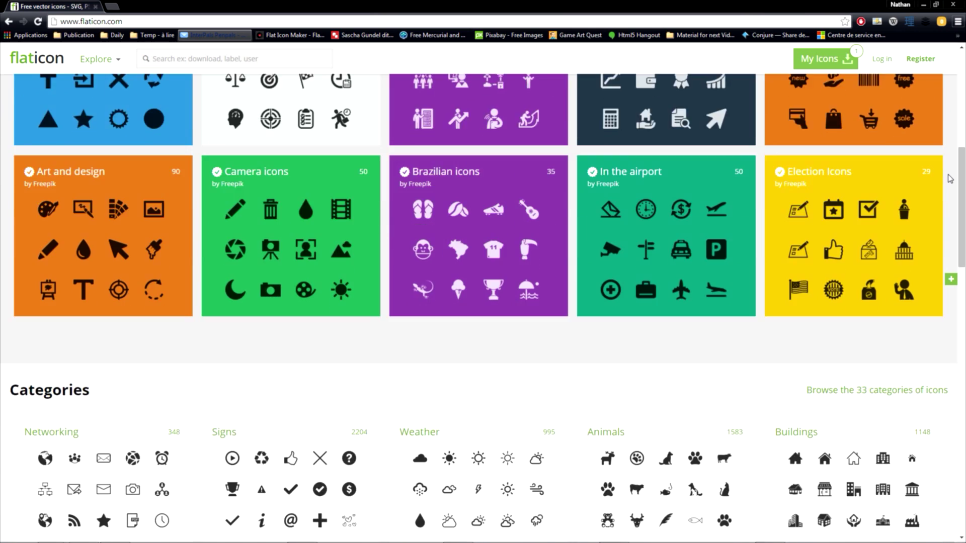
scroll(950, 178, "down", 4)
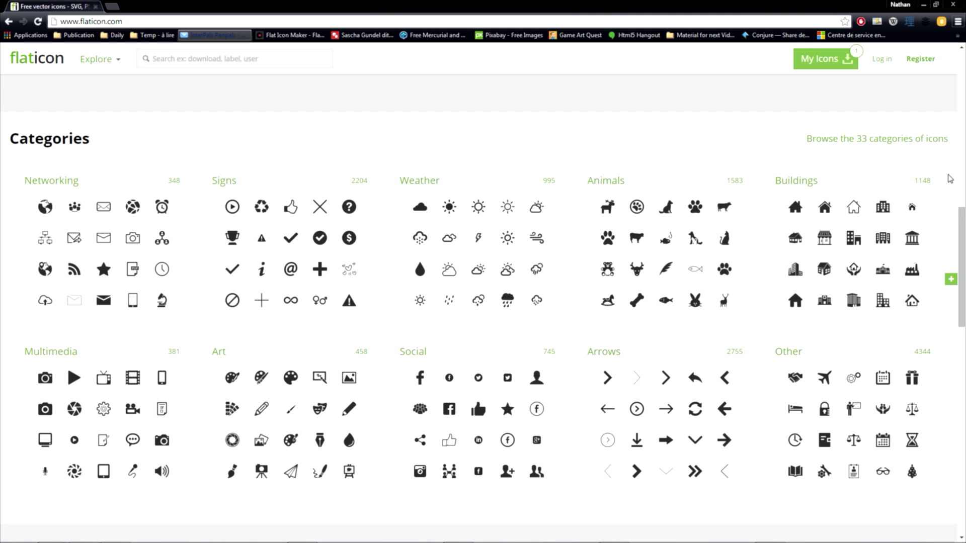
scroll(949, 179, "down", 4)
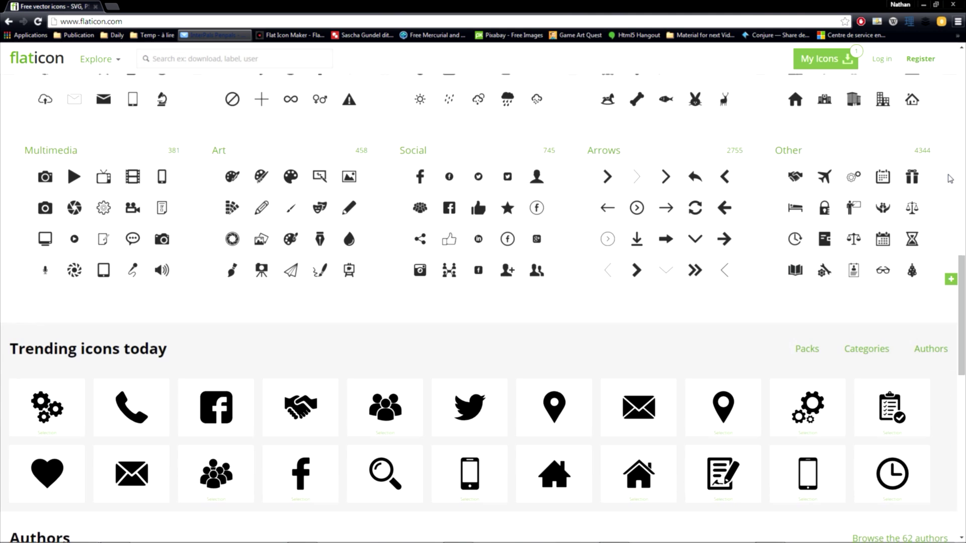
scroll(950, 179, "down", 4)
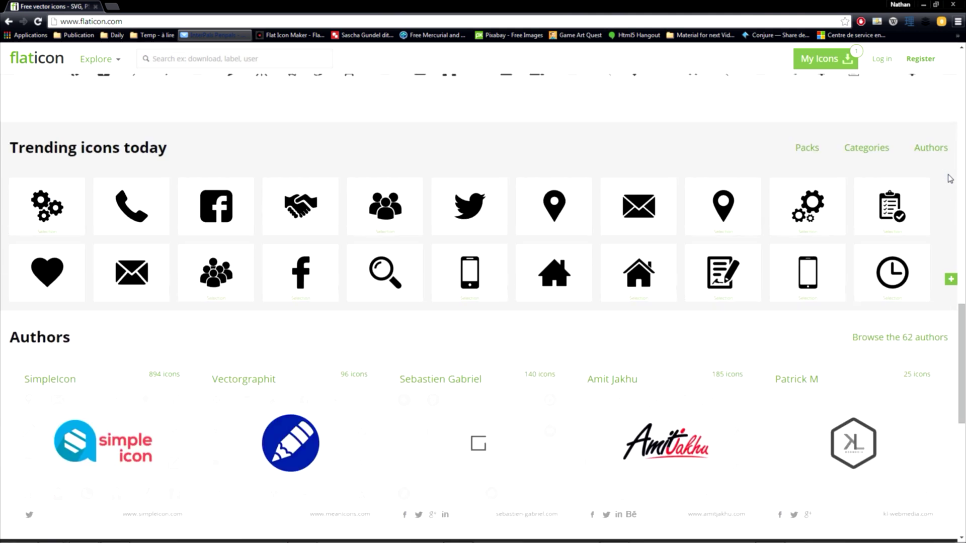
scroll(950, 178, "down", 1)
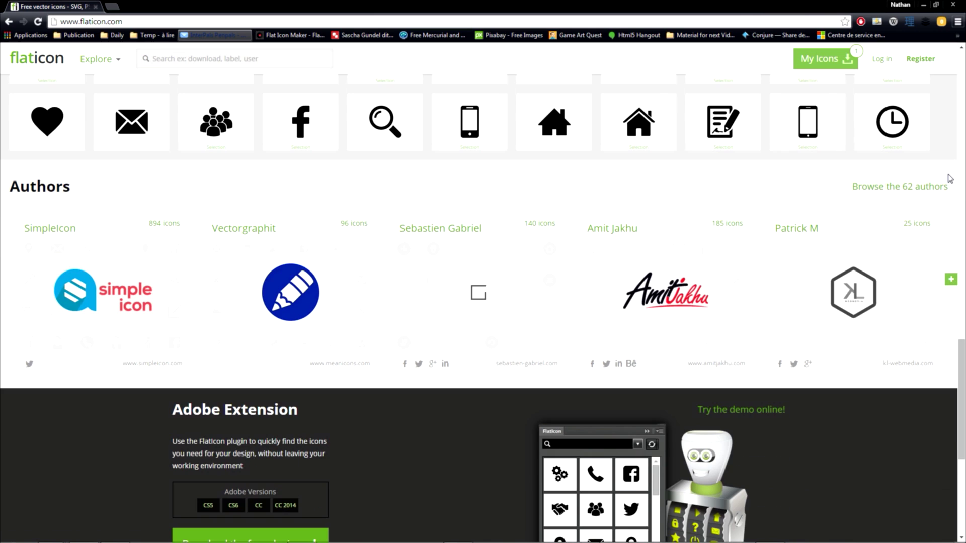
scroll(950, 179, "down", 3)
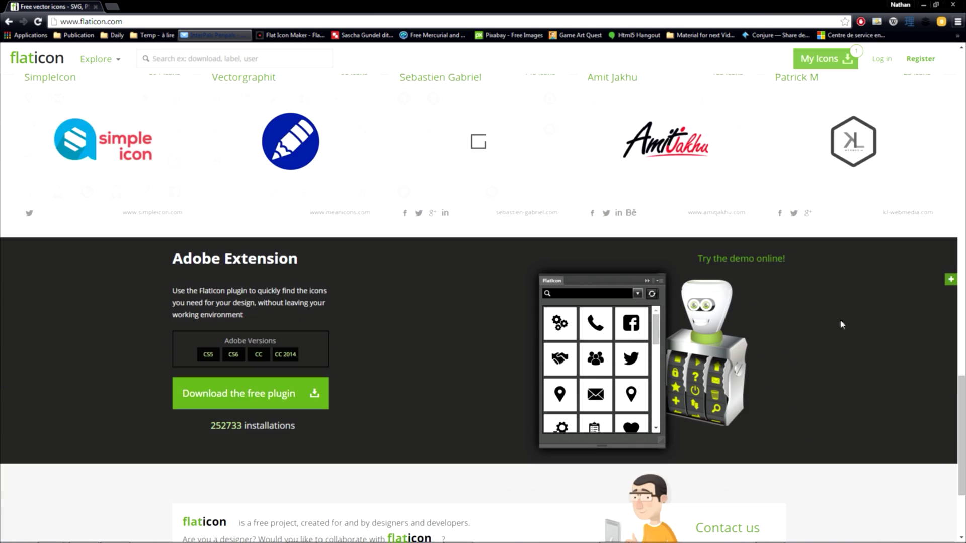
scroll(847, 317, "down", 2)
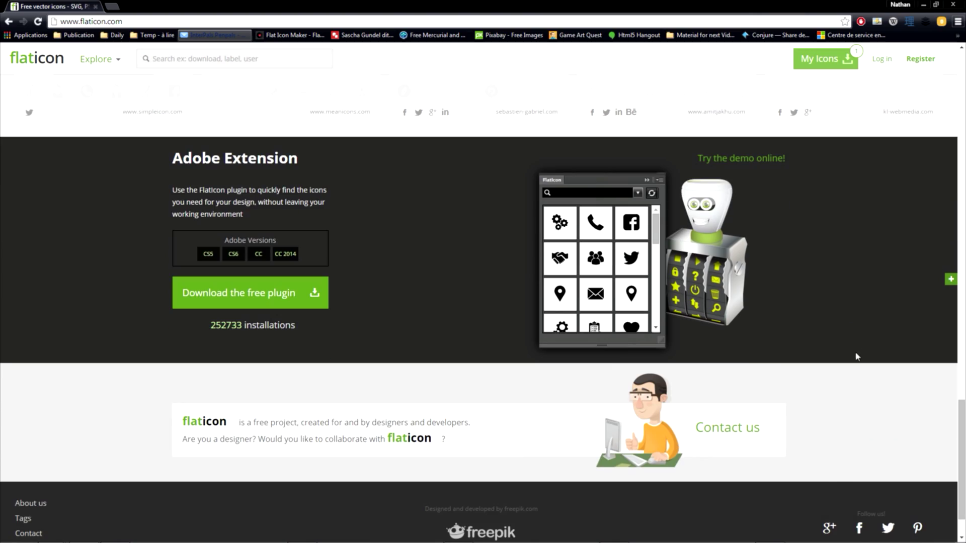
scroll(855, 352, "up", 15)
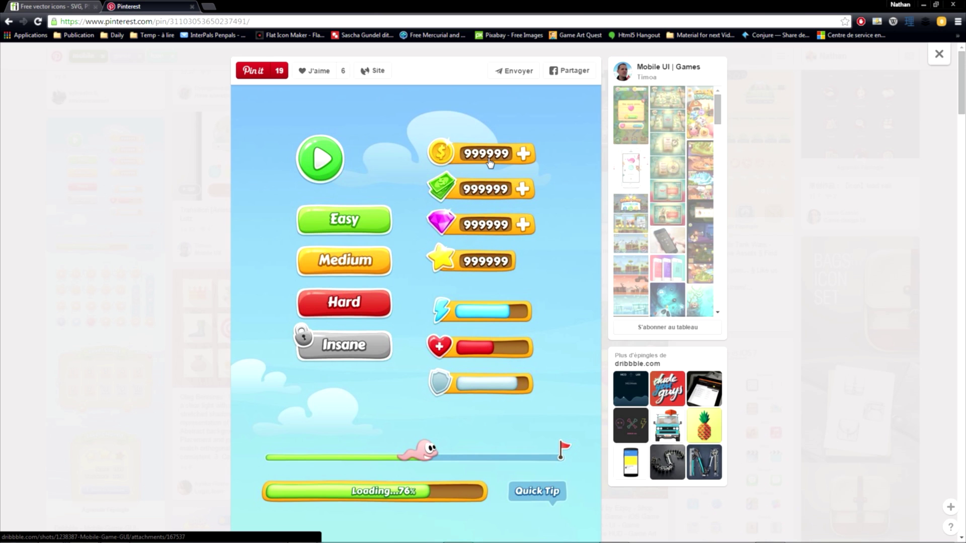
- Examine the mobile game GUI pin on Pinterest, covering its progress bars, round icon buttons and Level Select panel
scroll(490, 162, "down", 5)
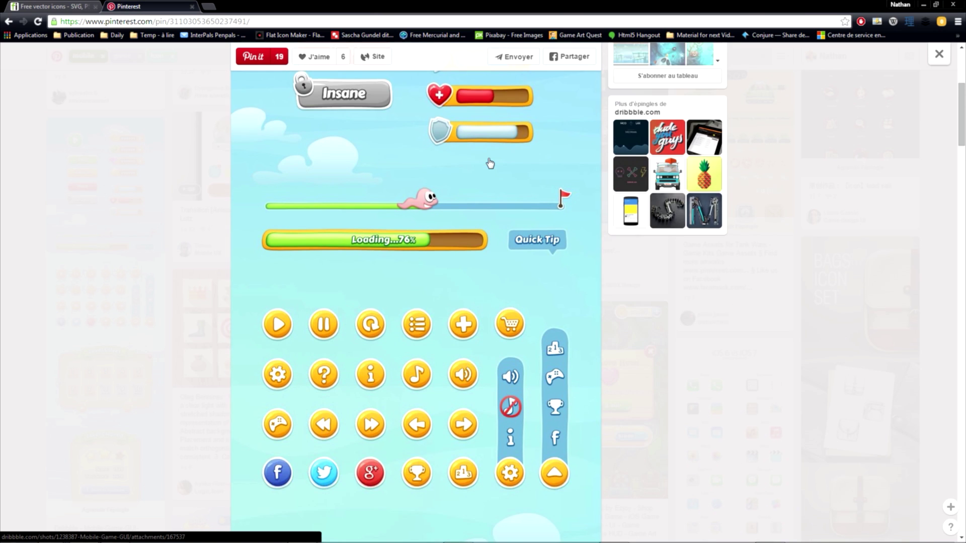
scroll(489, 162, "down", 2)
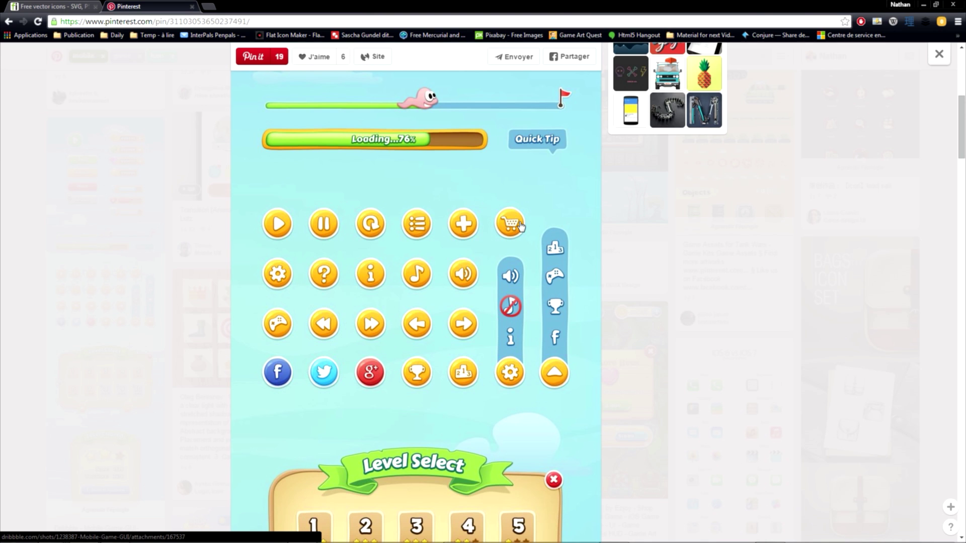
scroll(434, 274, "down", 4)
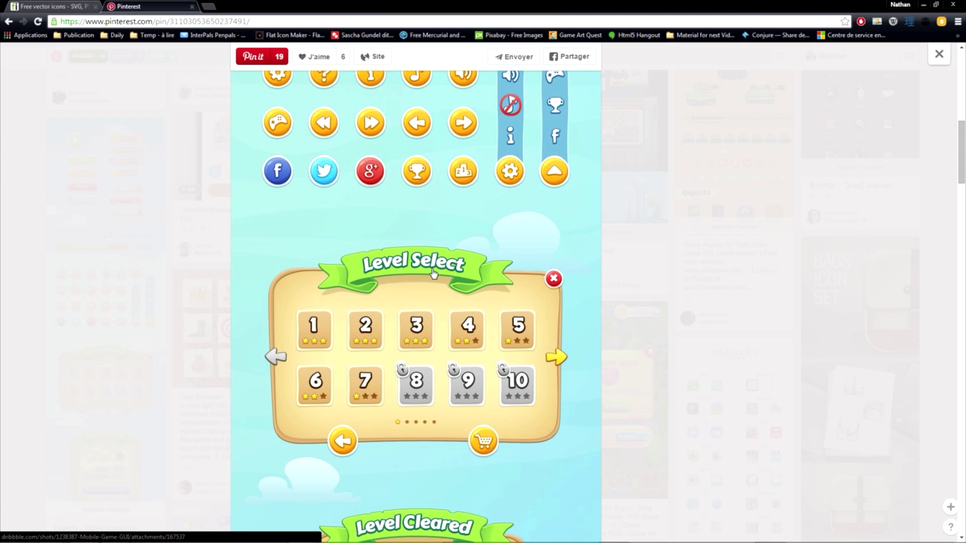
scroll(433, 272, "up", 4)
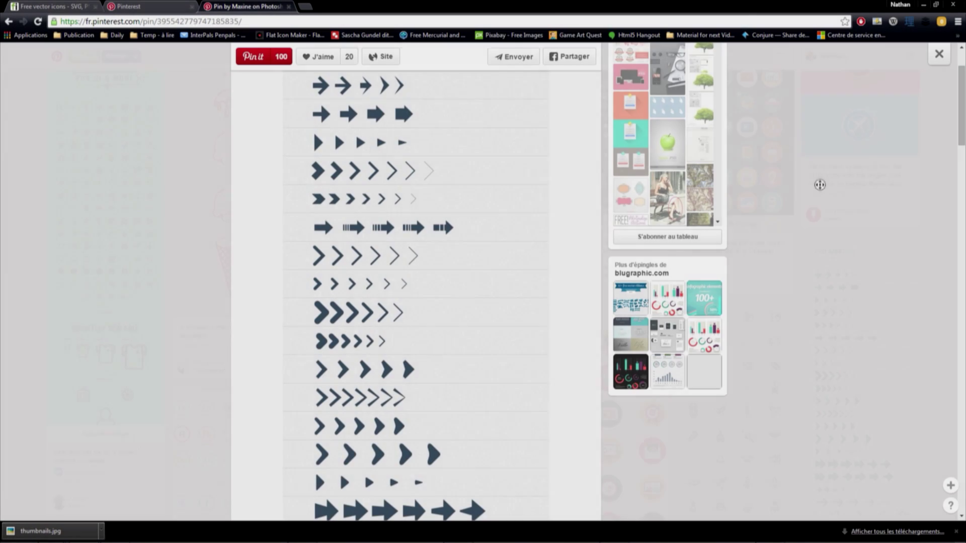
scroll(817, 192, "down", 3)
- Look through the arrow shapes in the Pinterest arrow collection pin
scroll(817, 192, "down", 2)
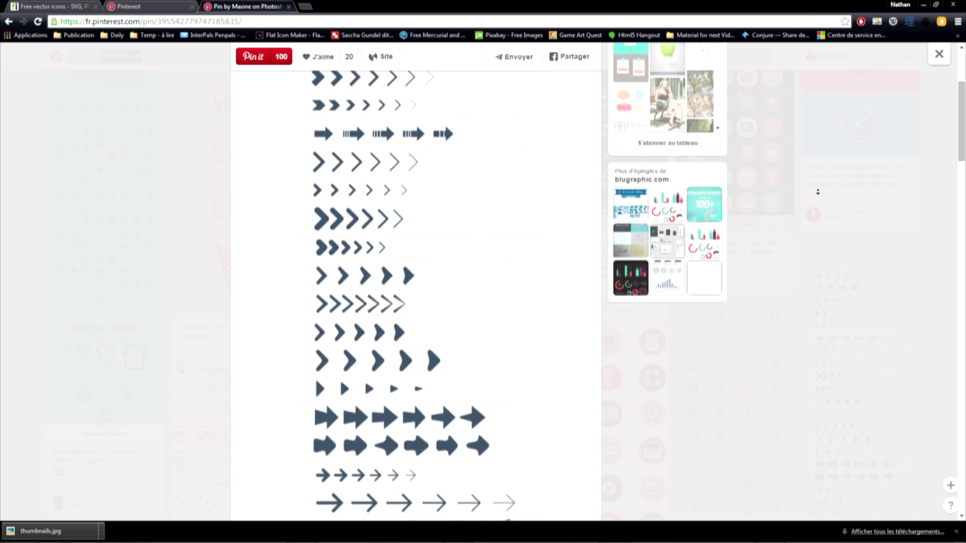
scroll(817, 192, "down", 2)
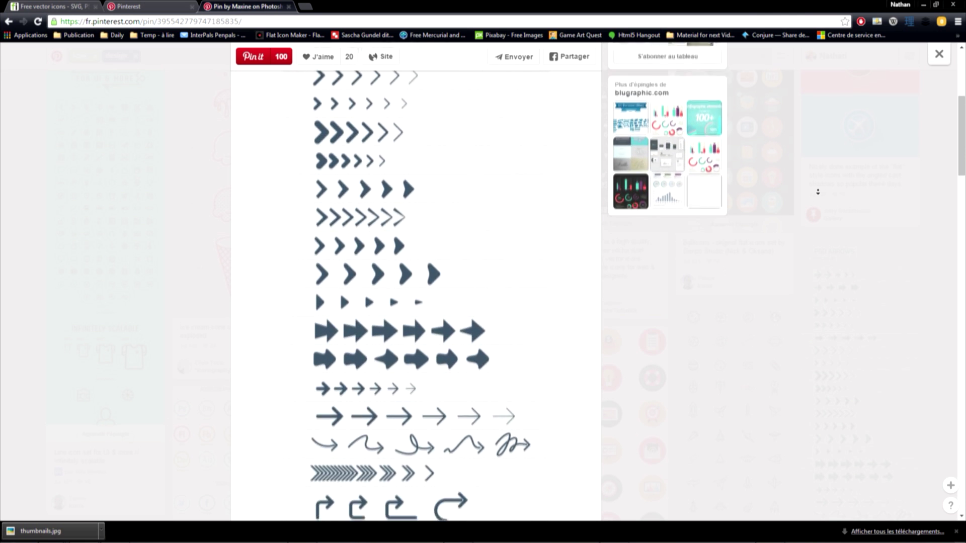
scroll(818, 192, "down", 2)
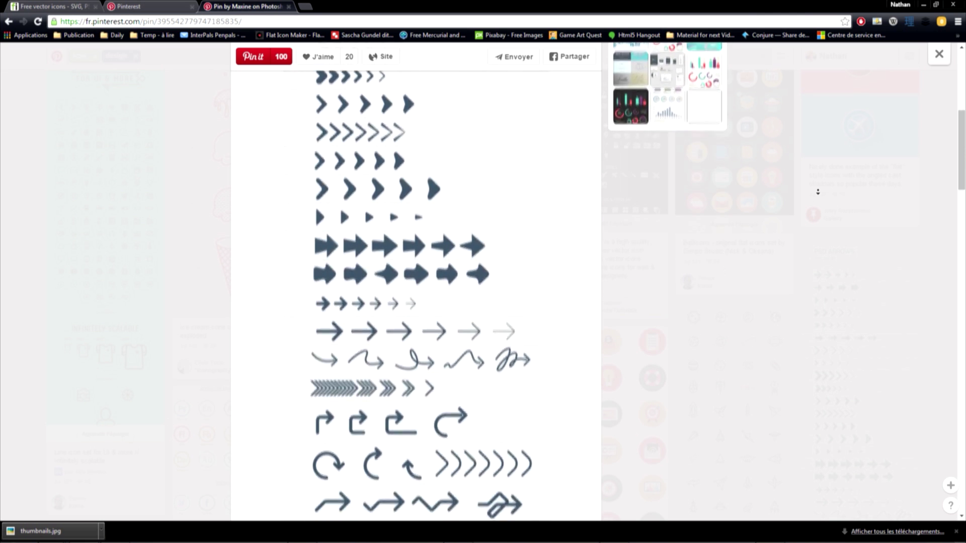
- Examine the remaining rows of the arrow collection, including the curved, dotted, circled, zigzag and outlined arrows
scroll(817, 192, "down", 2)
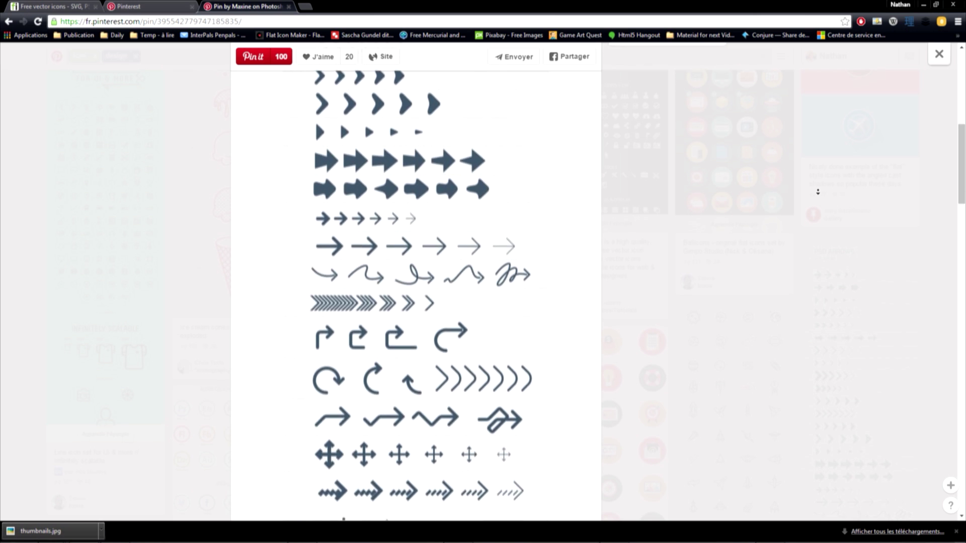
scroll(817, 191, "down", 2)
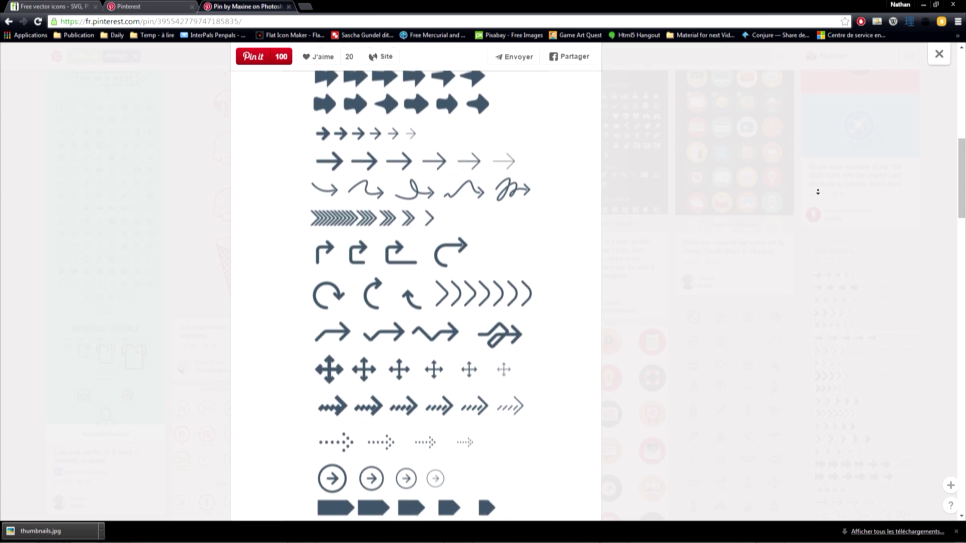
scroll(818, 192, "down", 2)
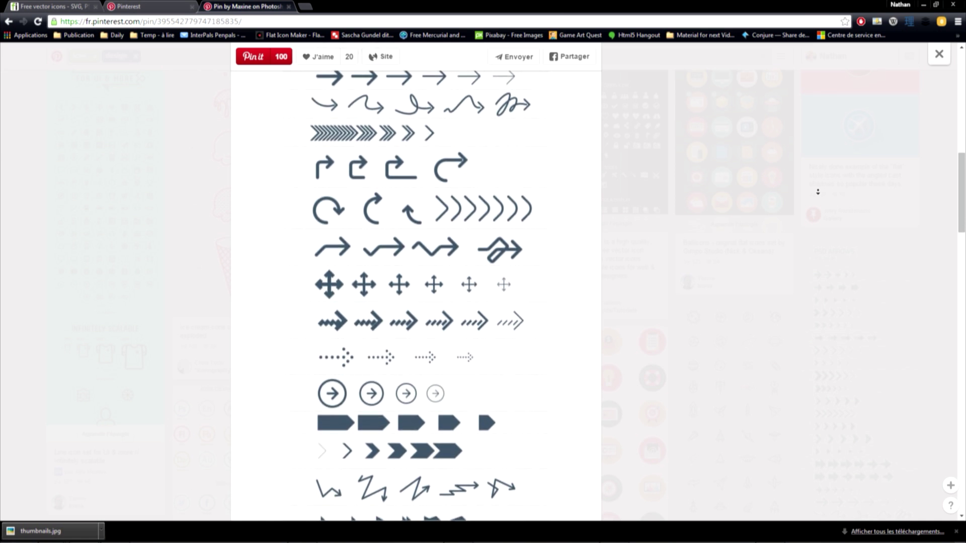
scroll(818, 191, "down", 2)
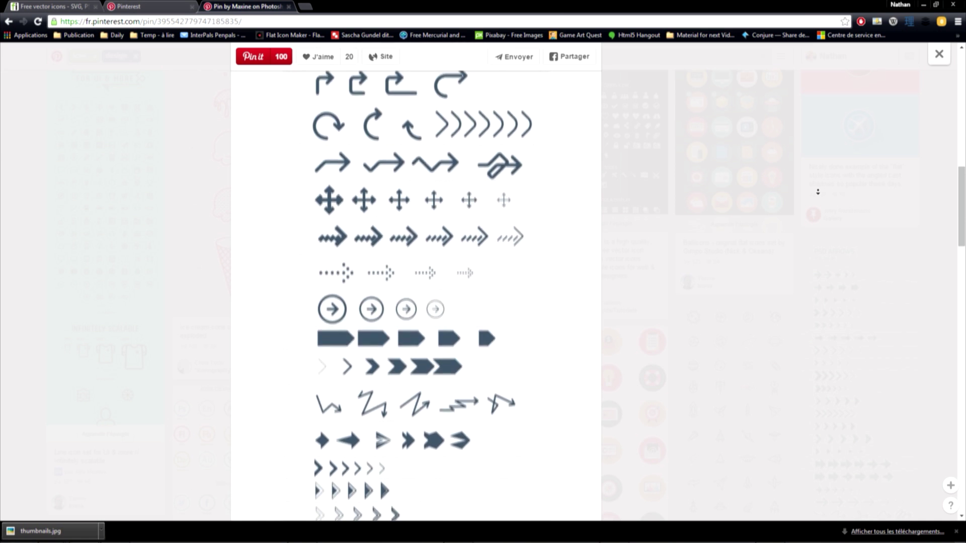
scroll(817, 192, "down", 2)
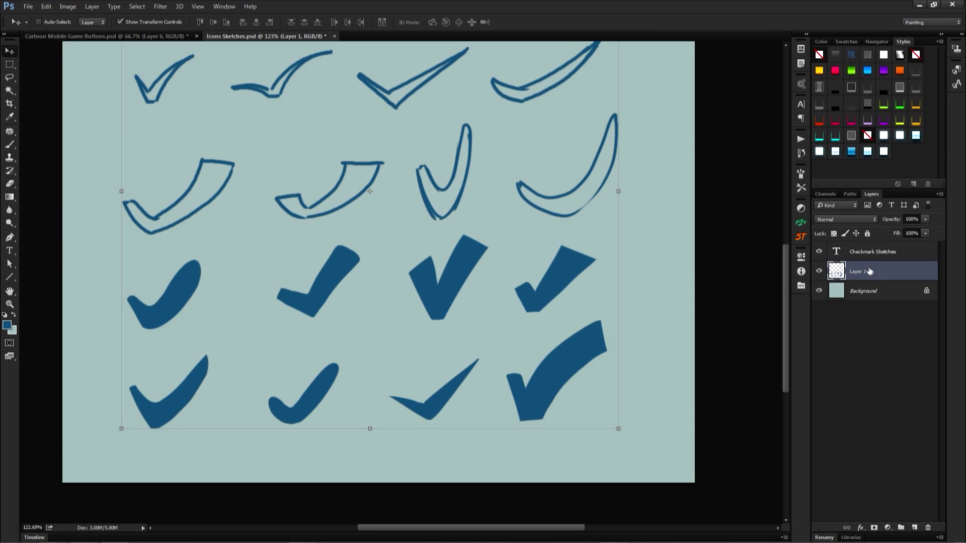
- In Photoshop, copy the second solid checkmark in the third row to its own layer and hide the original sketch layer
key("l")
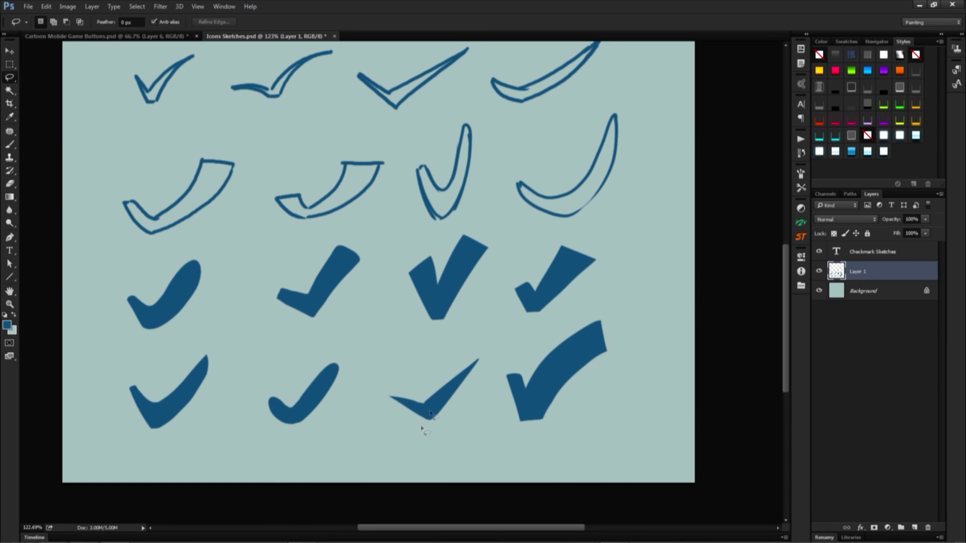
left_click_drag(381, 300, 372, 237)
key("ctrl+j")
left_click(818, 291)
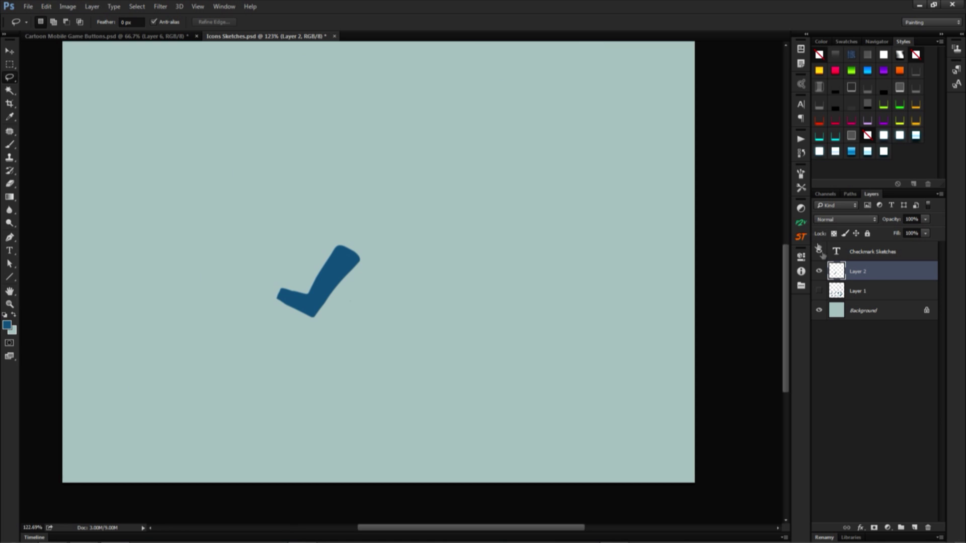
- Convert the isolated checkmark into a vector shape with pixel2vector and fill it with white
left_click(800, 222)
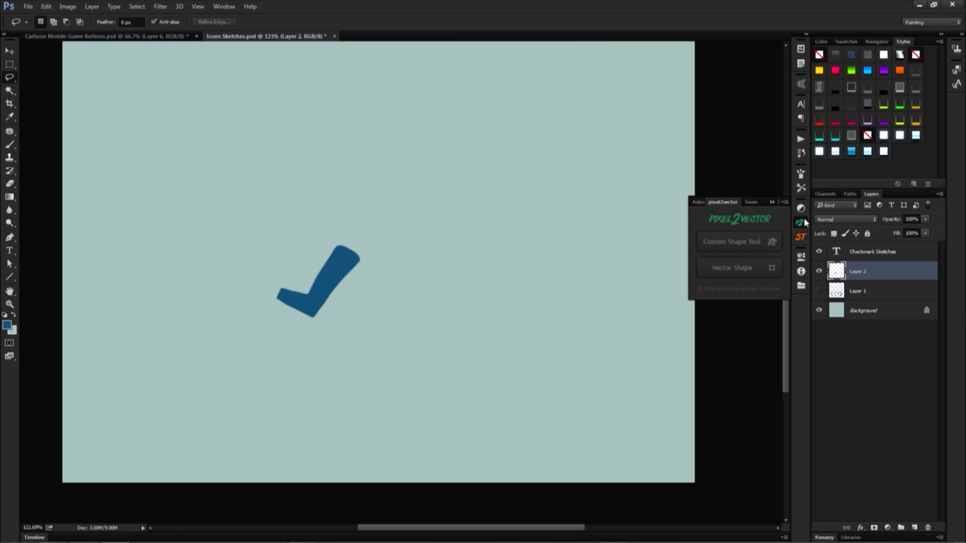
left_click(760, 270)
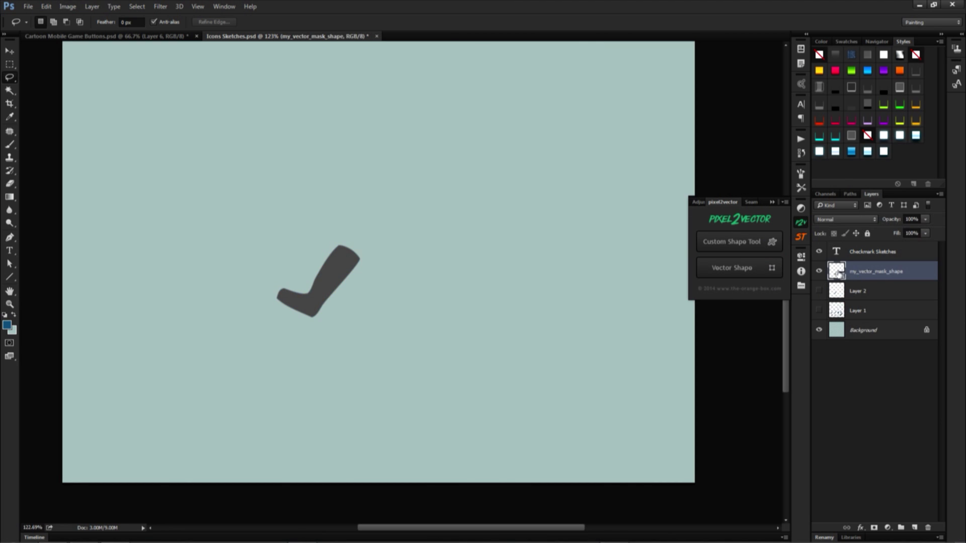
double_click(837, 274)
left_click(602, 115)
key("Return")
- Refine the vector checkmark's outline by adjusting the anchor points and curve handles around its inner corner and lower edge
scroll(330, 279, "up", 5)
key("a")
left_click(296, 286)
left_click_drag(300, 274, 303, 278)
left_click_drag(315, 330, 323, 331)
left_click(327, 326)
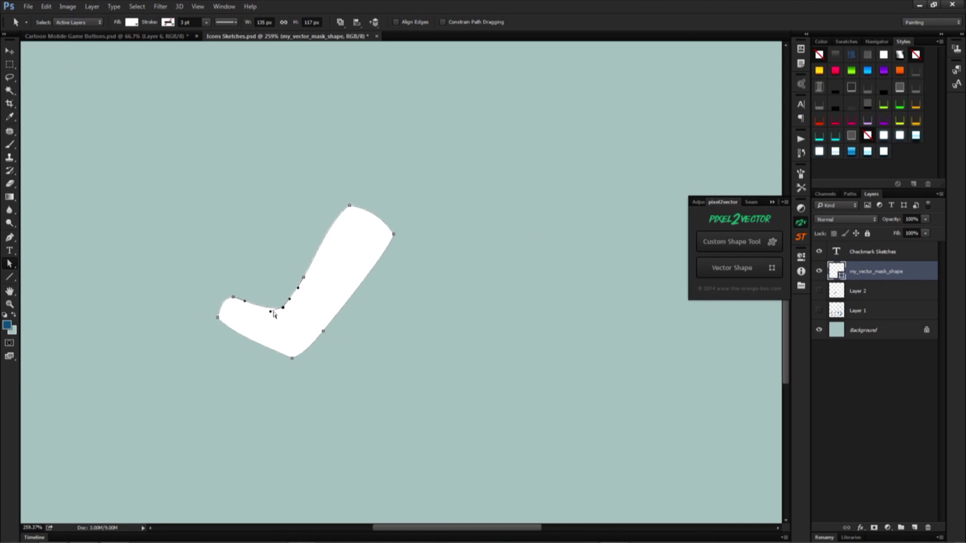
left_click_drag(283, 307, 283, 312)
left_click_drag(270, 317, 271, 310)
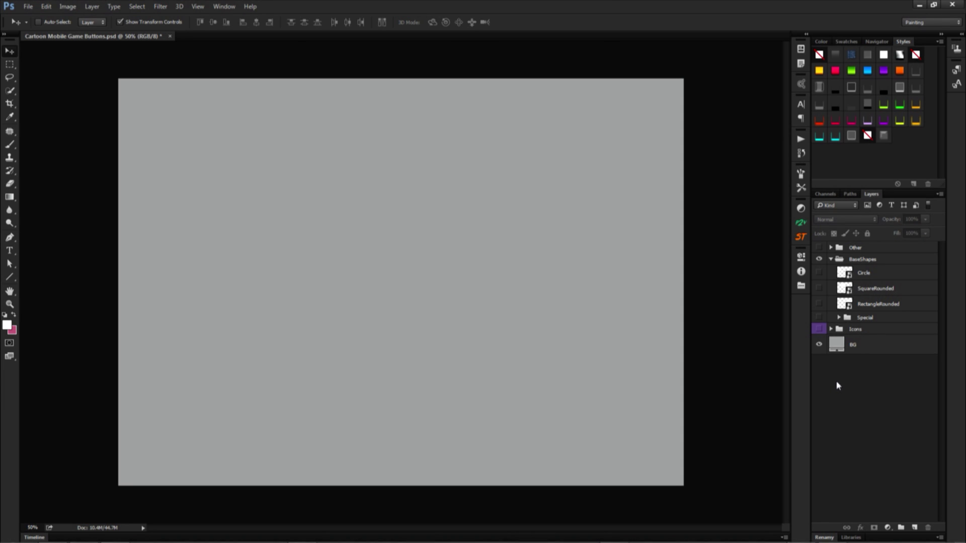
- In the Cartoon Mobile Game Buttons document, show the circle, rounded square, rounded rectangle and Special group of base shapes
left_click(818, 273)
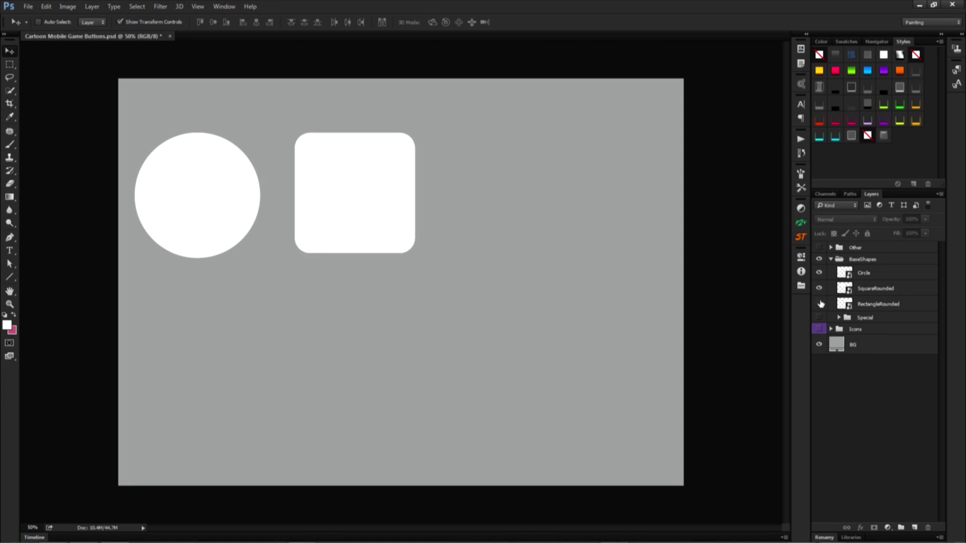
left_click(819, 304)
left_click(819, 318)
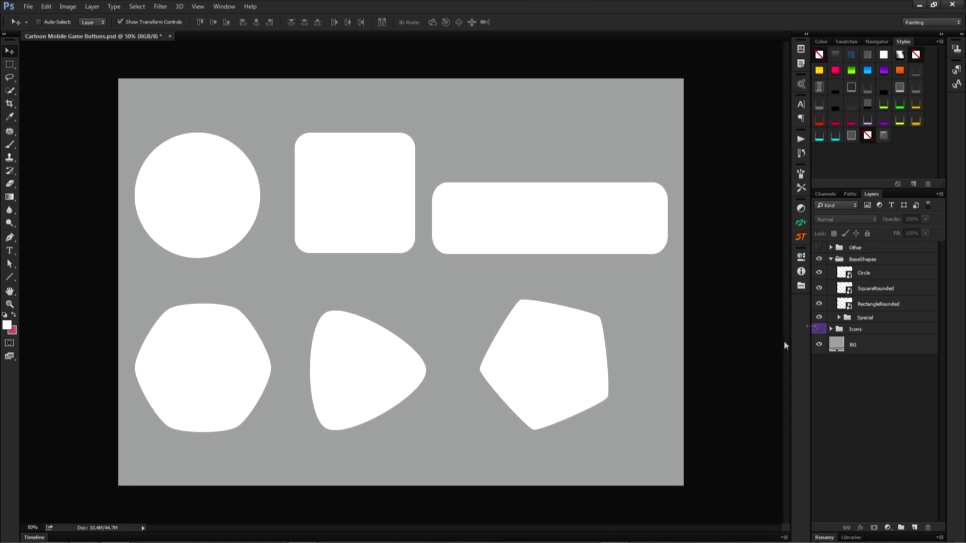
left_click(231, 378)
left_click(375, 376)
left_click(537, 365)
left_click(716, 428)
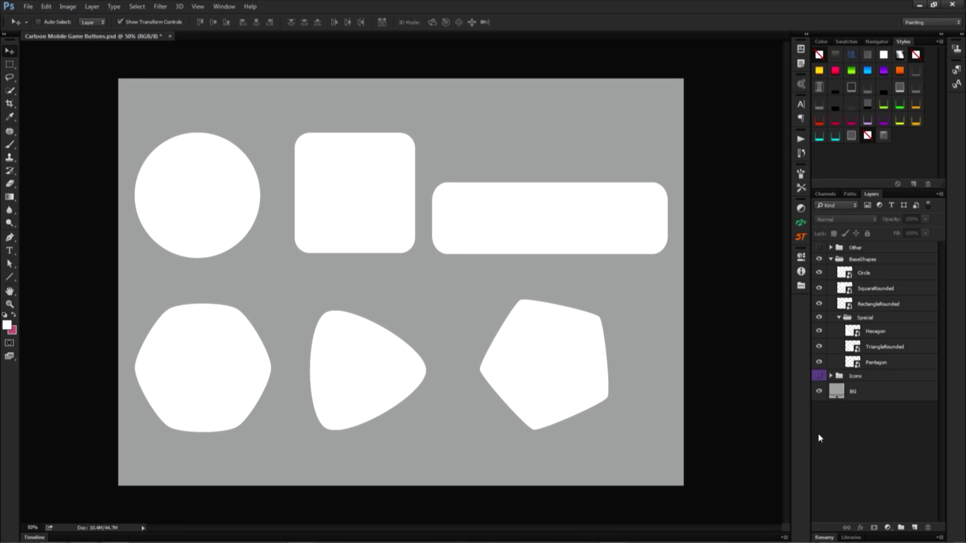
- Scale down the whole BaseShapes group proportionally
left_click(870, 260)
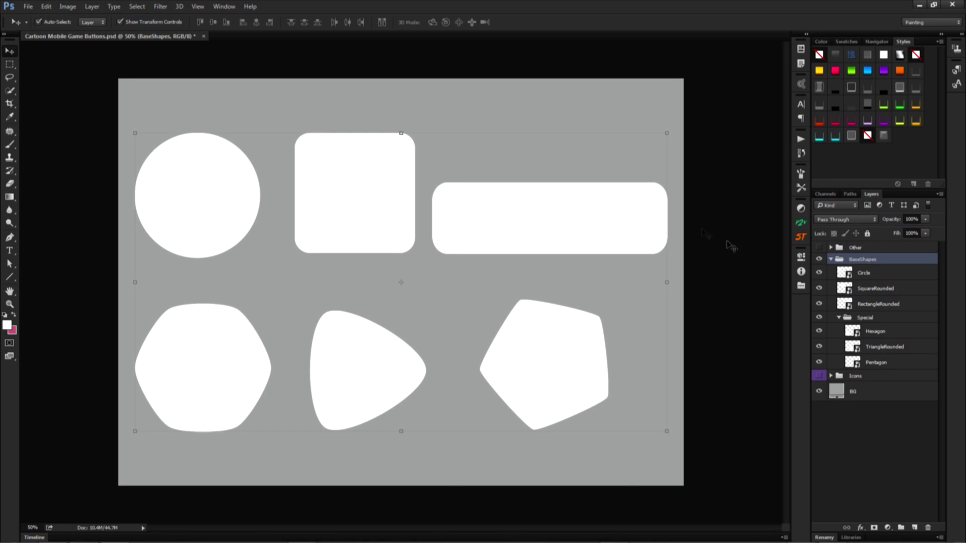
key("ctrl+t")
left_click_drag(652, 146, 597, 222)
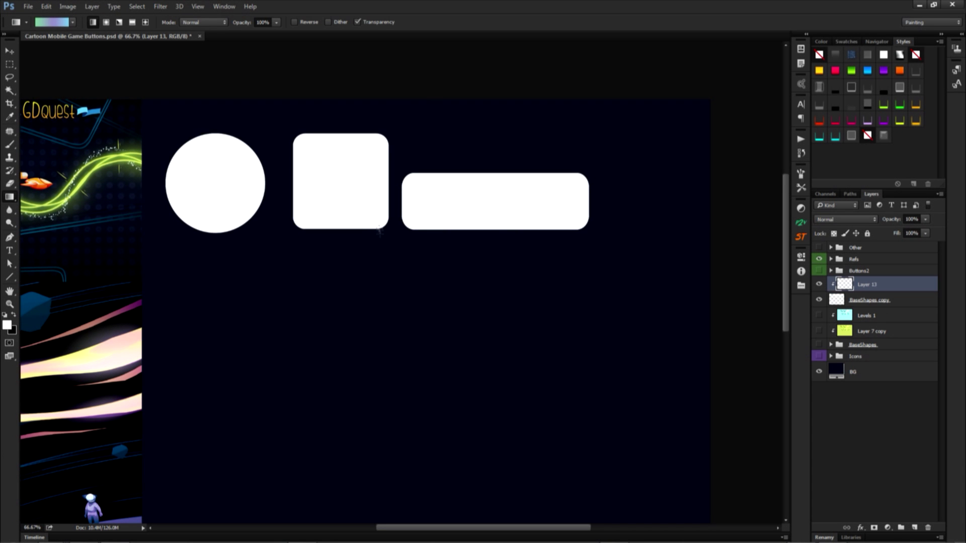
- Apply a vertical blue-to-green gradient clipped to the three button shapes
left_click_drag(379, 231, 347, 134)
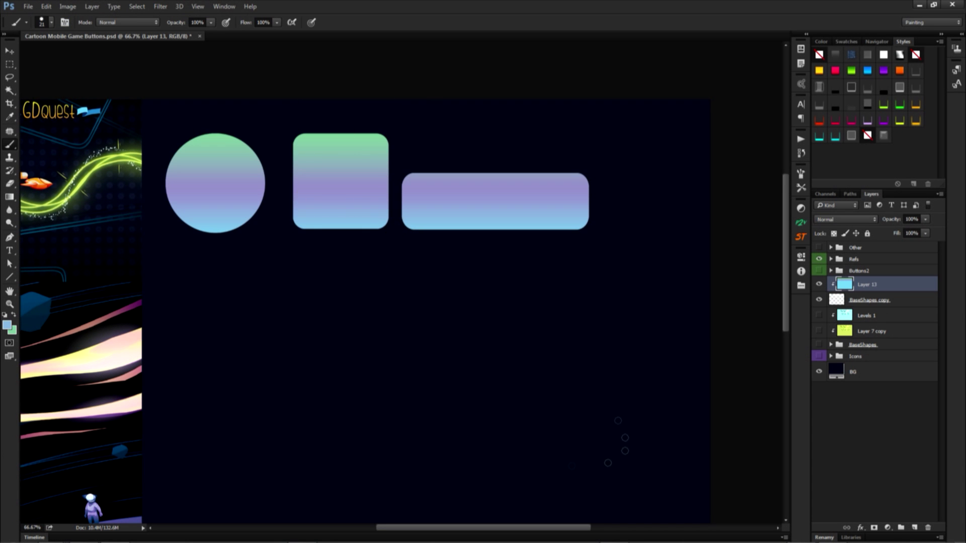
left_click(73, 22)
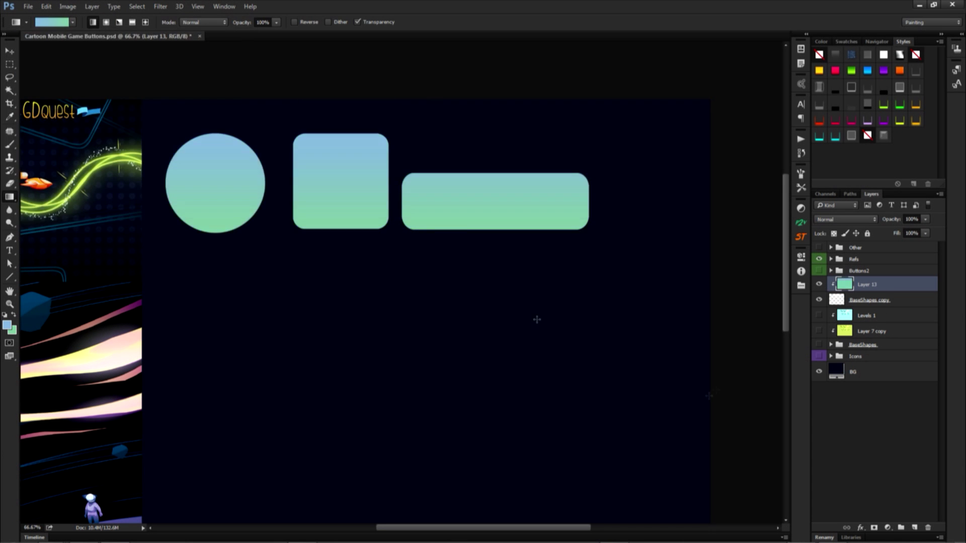
left_click_drag(459, 225, 460, 110)
left_click_drag(350, 231, 357, 127)
- Adjust the Levels of the gradient layer to make the button colours brighter and more vivid
key("ctrl+l")
left_click_drag(713, 200, 698, 206)
left_click_drag(586, 200, 637, 203)
left_click_drag(697, 201, 692, 201)
key("Return")
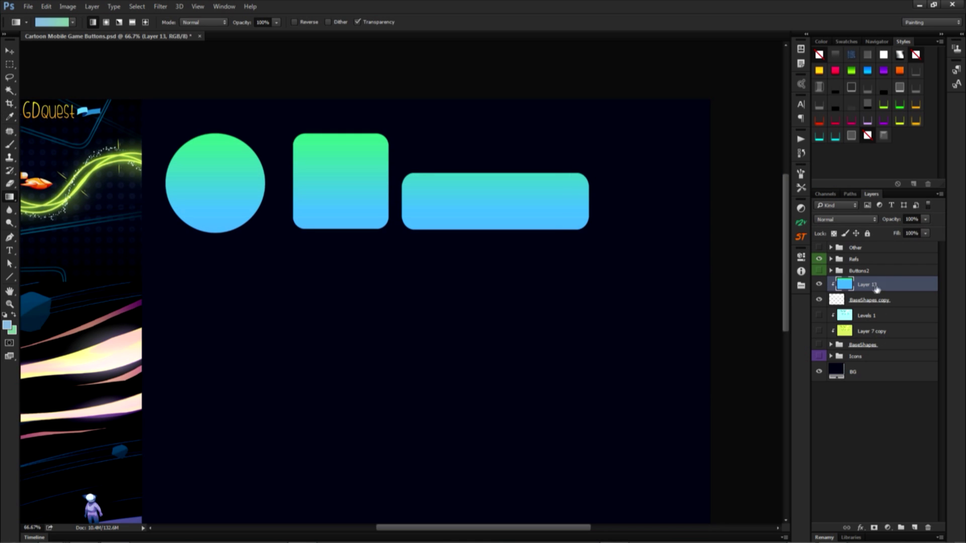
- Paint darker blue shading along the lower edges of the three buttons on a new clipped Multiply layer
key("b")
key("ctrl+alt+shift+n")
right_click(209, 208)
left_click_drag(205, 200, 221, 86)
left_click_drag(152, 182, 163, 188)
mouse_move(160, 193)
left_mouse_down()
mouse_move(188, 226)
mouse_move(237, 226)
mouse_move(267, 197)
mouse_move(303, 248)
mouse_move(391, 214)
mouse_move(378, 224)
mouse_move(601, 210)
left_mouse_up()
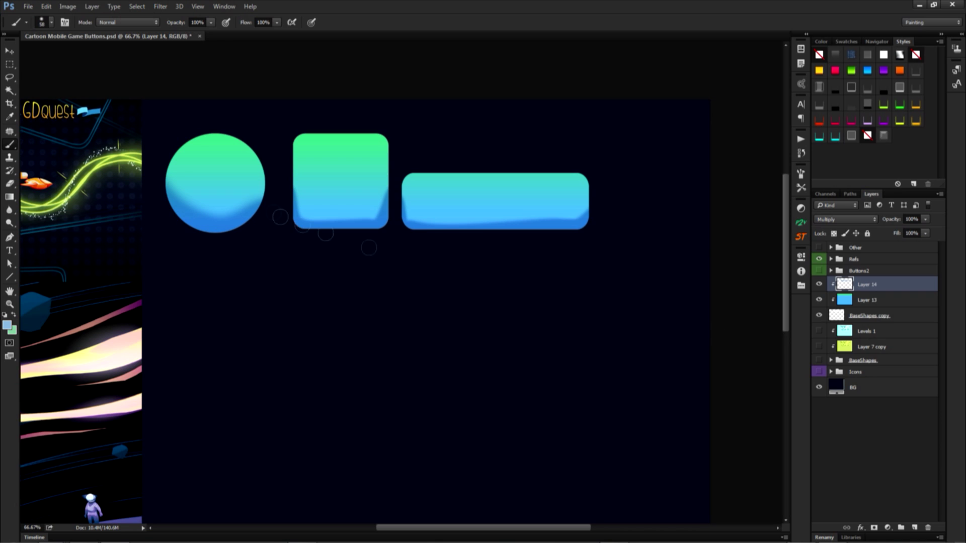
- Paint white highlights near the upper-left edges of the circle, square and rectangle buttons on a new Overlay layer
key("x")
key("ctrl+alt+shift+n")
left_click(850, 220)
left_click(826, 320)
key("ctrl+z")
key("d")
key("x")
left_click_drag(208, 143, 189, 167)
key("ctrl+z")
left_click_drag(203, 150, 189, 160)
left_click(222, 150)
left_click_drag(315, 143, 308, 164)
left_click_drag(415, 192, 453, 181)
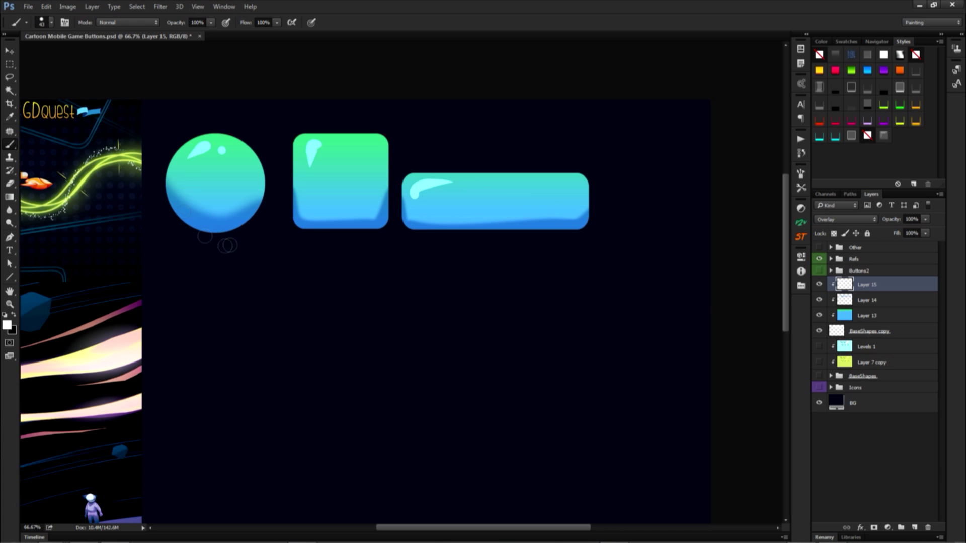
- Erase the inner part of the shading on the buttons to give it a thinner, cleaner edge
key("alt+bracketleft")
key("e")
left_click_drag(196, 177, 231, 186)
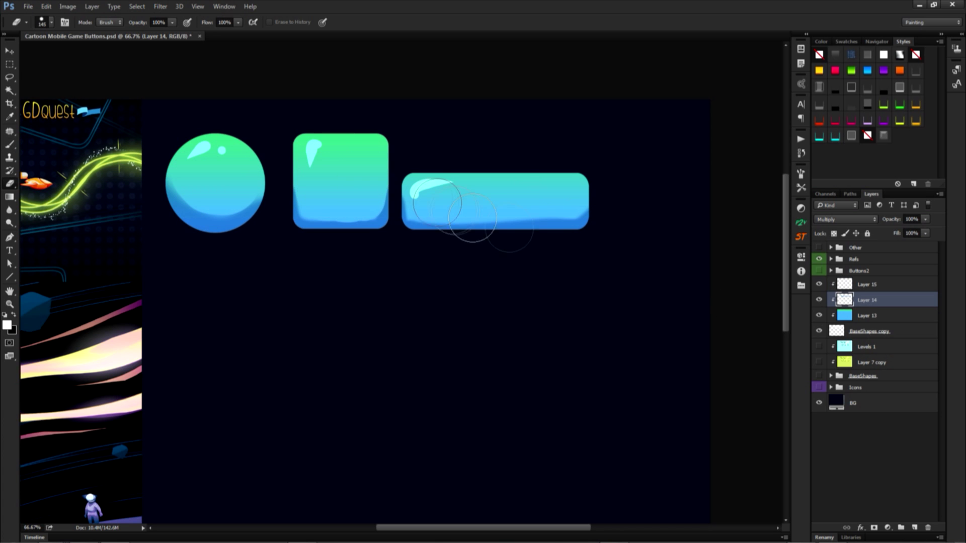
- Shift the hue of the shading layer and lower its opacity to 35%
key("ctrl+u")
left_click_drag(737, 206, 720, 207)
key("Return")
left_click_drag(893, 220, 860, 222)
- Shift the hue of the base gradient layer so the buttons run from magenta to orange
left_click(852, 286)
left_click(867, 315)
key("ctrl+u")
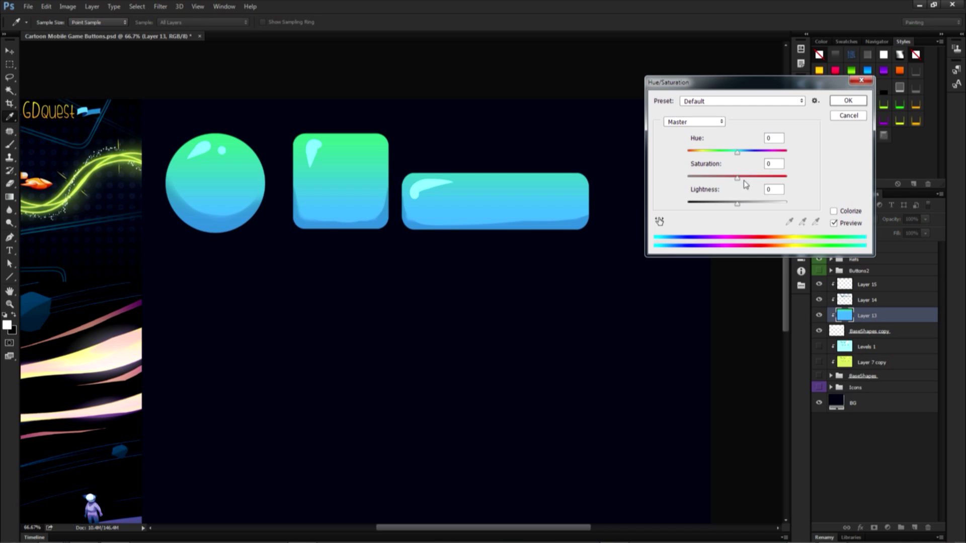
left_click_drag(737, 151, 791, 152)
key("Return")
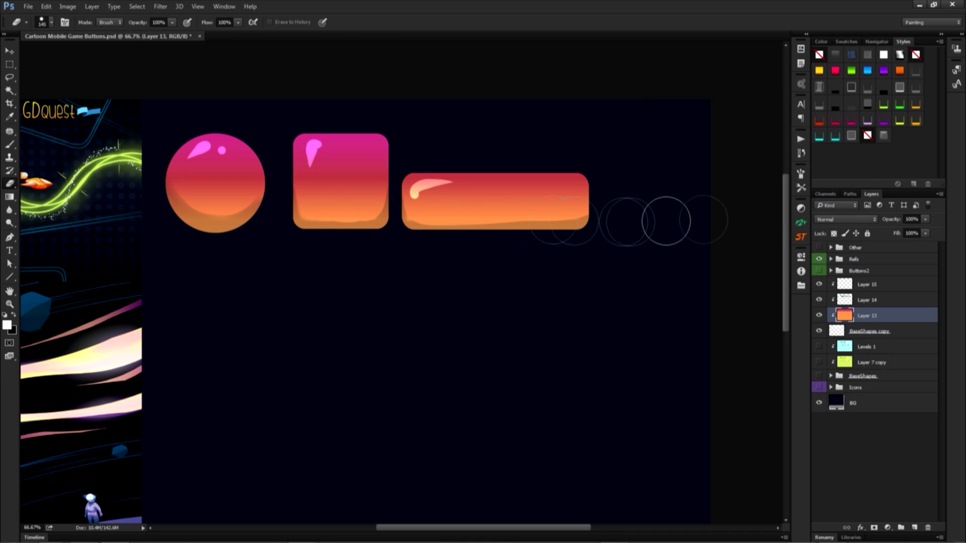
- Select the area around the buttons and stretch and reposition the gradient so they blend from red to orange
key("ctrl+t")
key("Escape")
key("m")
mouse_move(98, 97)
left_mouse_down()
mouse_move(644, 282)
mouse_move(642, 295)
left_mouse_up()
key("ctrl+t")
left_click_drag(371, 99, 373, 47)
left_click_drag(371, 296, 372, 314)
left_click_drag(372, 47, 377, 354)
left_click_drag(411, 446, 401, 148)
key("Return")
- Shift the hue of the shading layer to a warm orange that matches the buttons
left_click(820, 316)
left_click(820, 315)
key("alt+bracketright")
key("alt+bracketright")
key("alt+bracketleft")
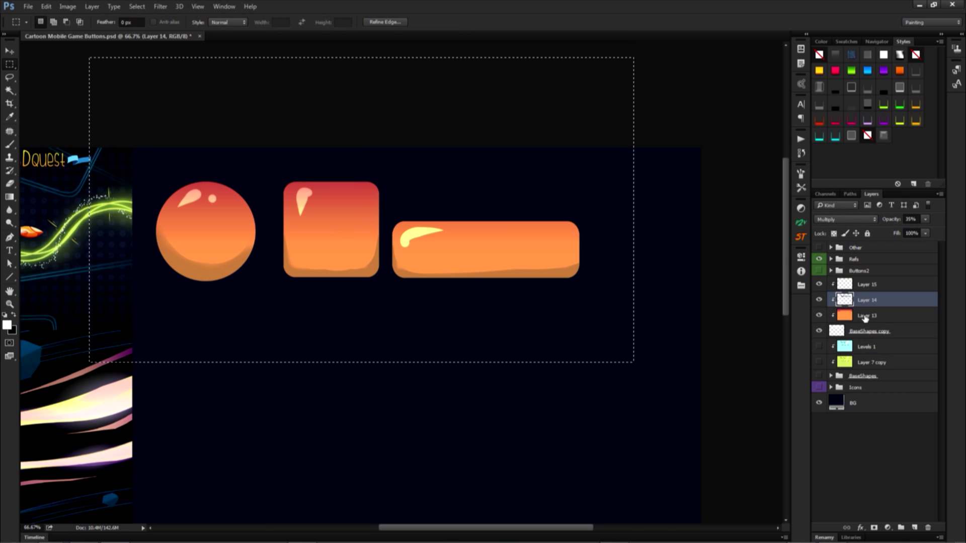
key("ctrl+u")
left_click_drag(743, 152, 785, 153)
key("Return")
left_click(819, 284)
left_click(819, 284)
- Add Bevel & Emboss to the button shapes with 327% depth, 18 px size and an Overlay highlight at 42% opacity
left_click_drag(508, 318, 600, 265)
double_click(904, 332)
left_click(590, 151)
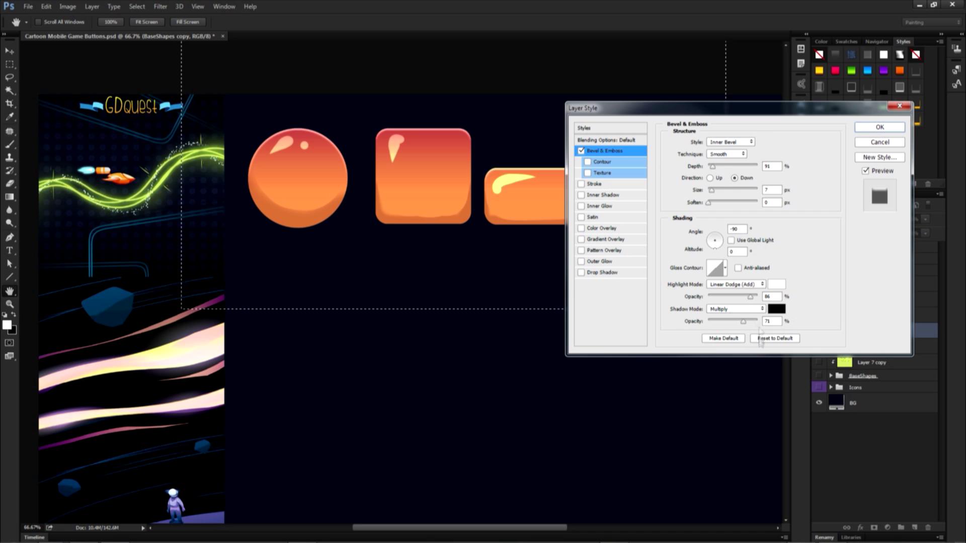
mouse_move(711, 191)
left_mouse_down()
mouse_move(727, 205)
mouse_move(705, 204)
left_mouse_up()
left_click_drag(712, 166, 726, 168)
left_click_drag(750, 298, 728, 298)
left_click(730, 285)
left_click(728, 382)
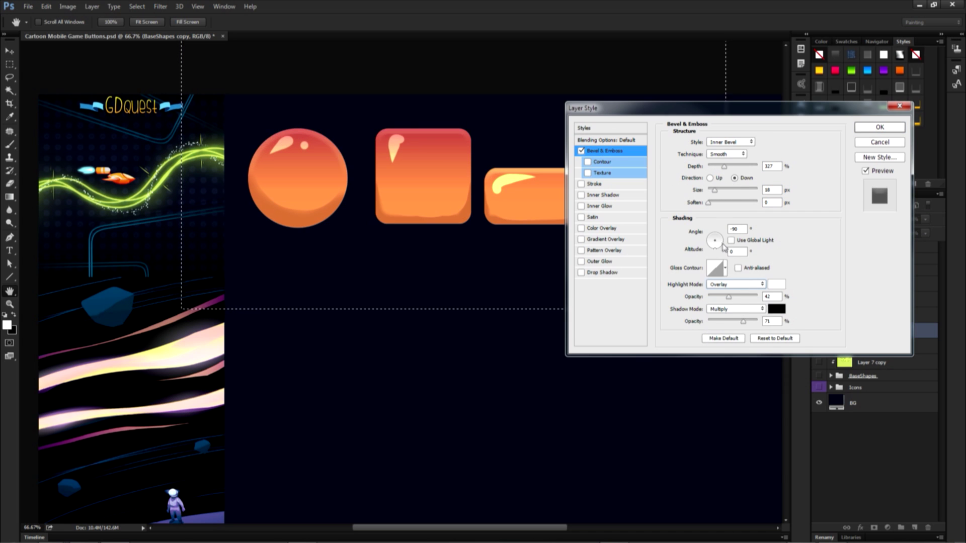
- Set the bevel light to a -69° angle and 42° altitude, and adjust the shadow's blend mode, opacity and colour
left_click_drag(722, 247, 717, 244)
left_click(735, 309)
left_click(730, 400)
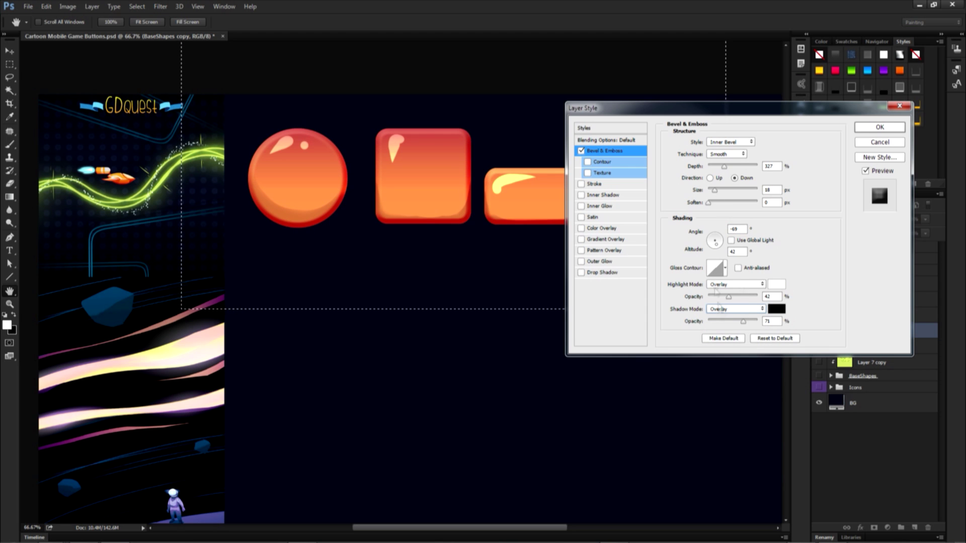
left_click_drag(714, 190, 716, 190)
mouse_move(743, 321)
left_mouse_down()
mouse_move(713, 322)
mouse_move(726, 324)
left_mouse_up()
left_click(736, 309)
left_click(730, 339)
left_click(776, 309)
left_click(685, 135)
left_click(706, 172)
left_click(832, 108)
key("Return")
- Turn on Drop Shadow for the button shapes and try out the Satin effect
double_click(911, 337)
left_click(609, 272)
left_click(582, 217)
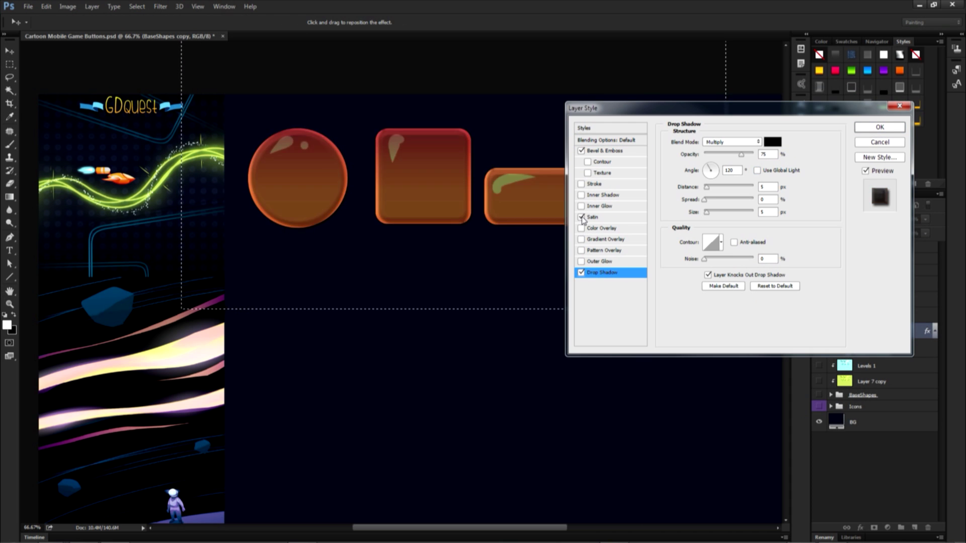
left_click(582, 218)
- Add an Inner Glow to the button shapes, increasing its size and changing its blend mode and opacity
left_click(582, 205)
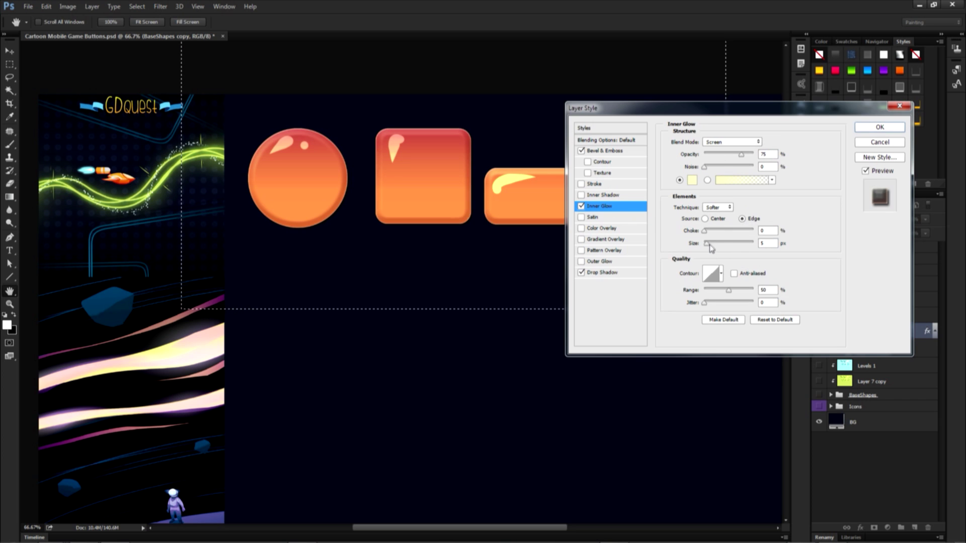
left_click_drag(711, 245, 735, 245)
left_click(744, 143)
left_click(723, 217)
left_click_drag(738, 156, 728, 204)
- Add a Satin effect to the buttons, changing its blend mode and basing its colour on the orange button
left_click(603, 219)
left_click(732, 142)
left_click(725, 201)
left_click(772, 143)
left_click(392, 209)
left_click_drag(635, 116, 715, 146)
left_click_drag(743, 236, 743, 230)
left_click(687, 158)
key("Return")
- Add a thin Stroke in white (ffffff) to the button shapes
key("Return")
- Erase parts of the highlights on the buttons and slightly reposition the circle's highlight
left_click(819, 284)
left_click(818, 284)
left_click(867, 284)
key("ctrl+d")
key("e")
left_click_drag(533, 193, 557, 153)
left_click_drag(390, 118, 439, 116)
key("l")
left_click_drag(318, 135, 320, 146)
left_click_drag(286, 143, 285, 148)
key("ctrl+d")
double_click(901, 331)
left_click(593, 184)
left_click_drag(715, 143, 709, 143)
left_click(693, 212)
type("ffffff")
key("Return")
key("Return")
- Group the button layers and draw a vertical gradient over them on a new layer
left_click(883, 284)
left_click(883, 331, "shift")
key("ctrl+g")
key("ctrl+shift+alt+n")
key("g")
left_click_drag(467, 116, 466, 241)
left_click(846, 219)
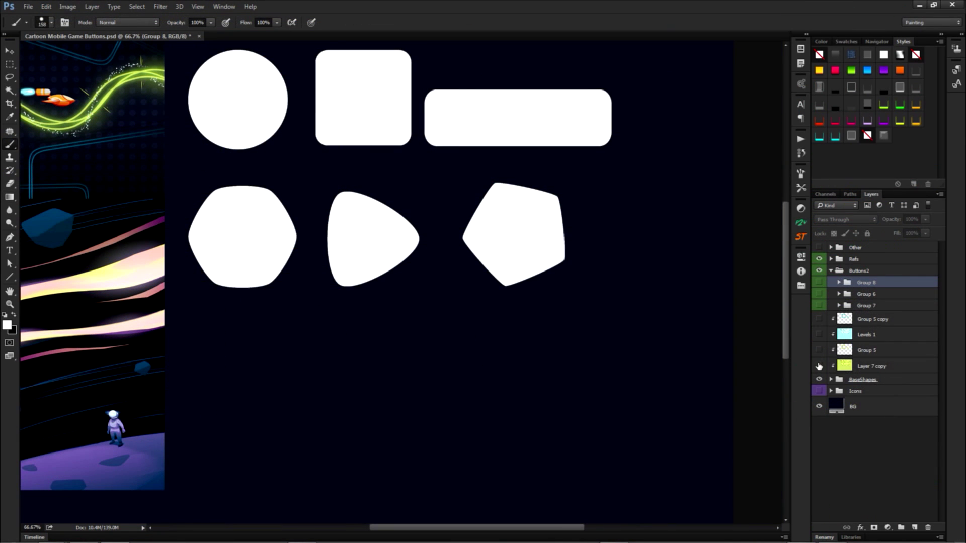
- Make the clipped layers Layer 7 copy, Group 5, Levels 1 and Group 5 copy visible over the base shapes
left_click(819, 366)
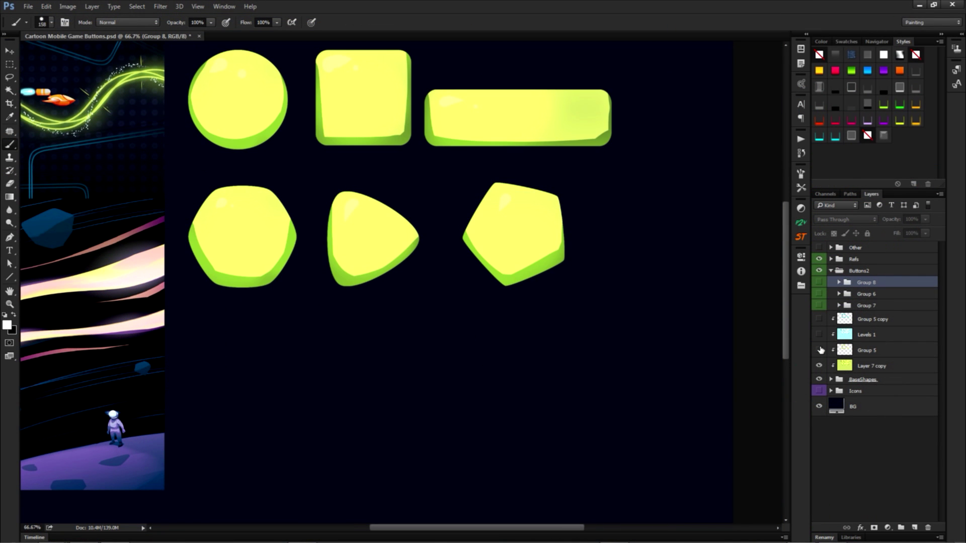
left_click(820, 350)
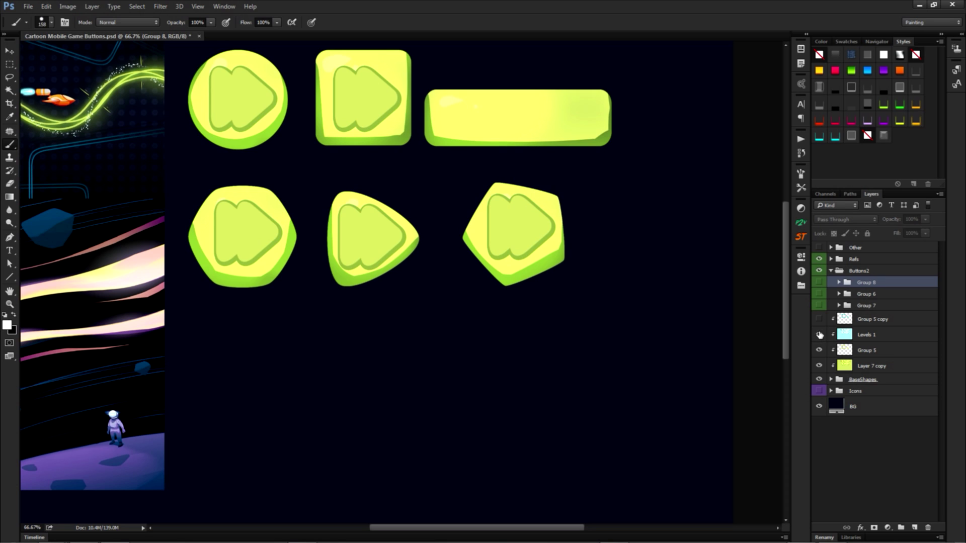
left_click(819, 321)
left_click(818, 333)
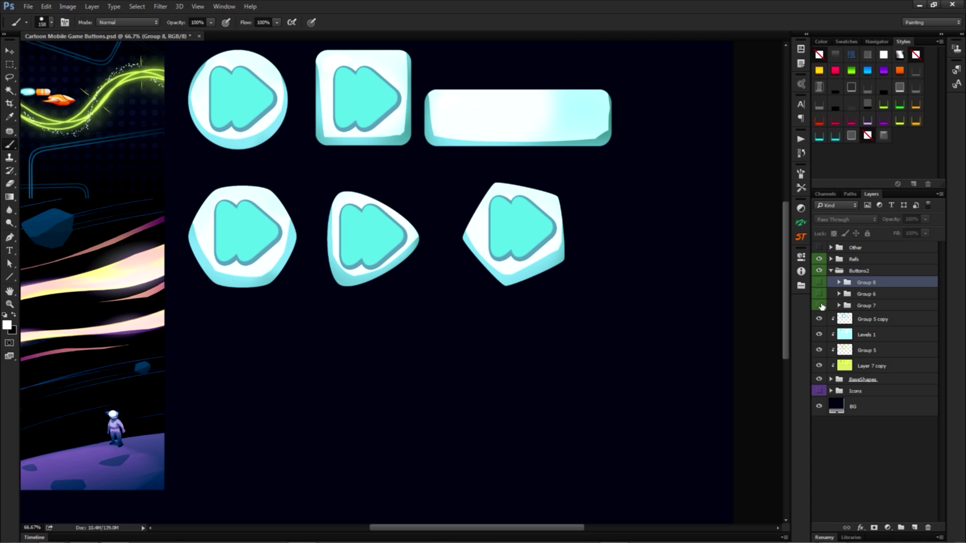
- Turn on the visibility of Group 7, Group 6 and Group 8 to show the three round button variants
left_click(819, 306)
left_click_drag(509, 356, 512, 240)
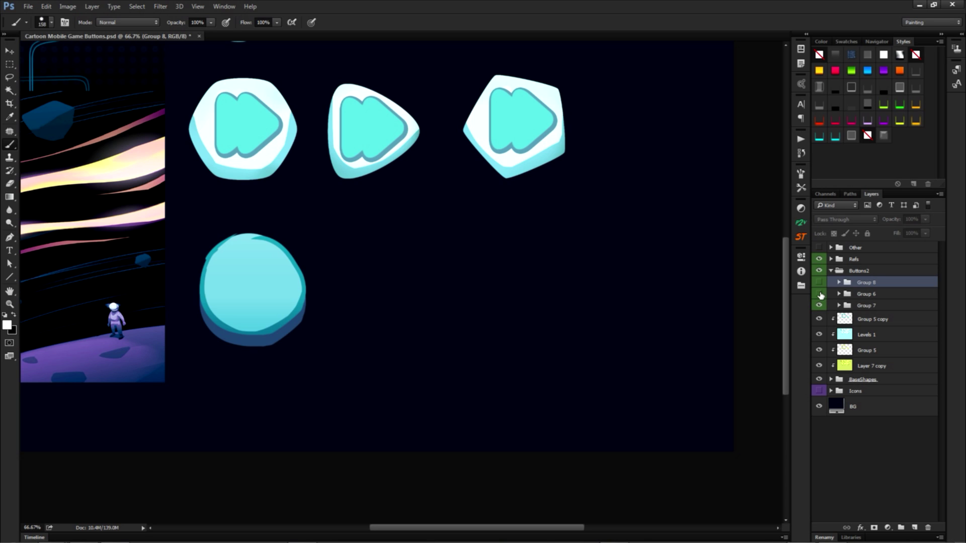
left_click(819, 294)
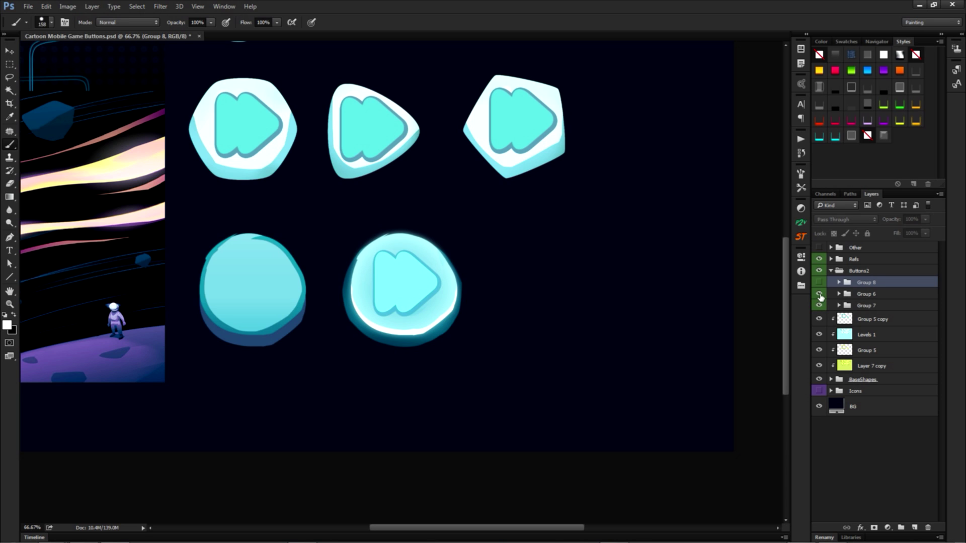
left_click(819, 283)
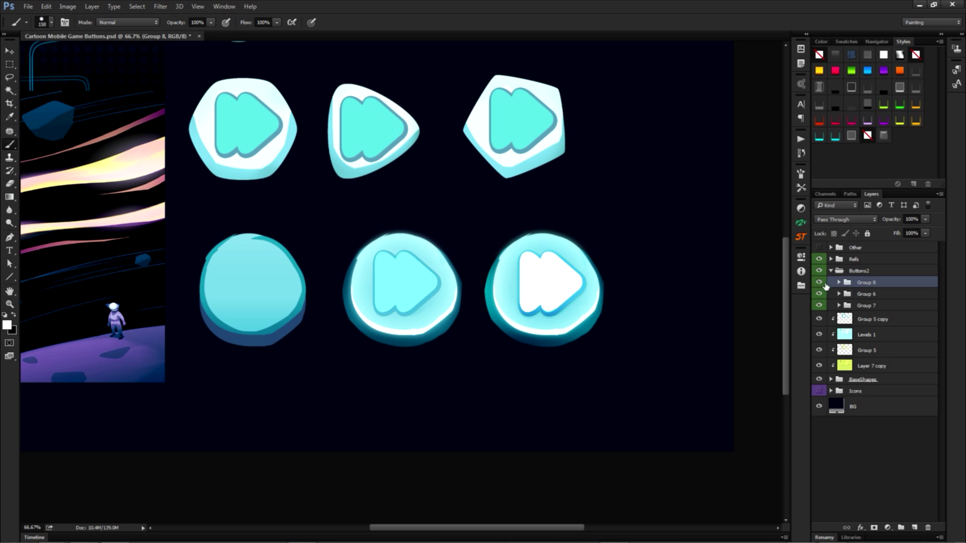
- Add a new layer above Group 8 and brush a white check mark beside the round button with the white arrow icon
key("ctrl+shift+alt+n")
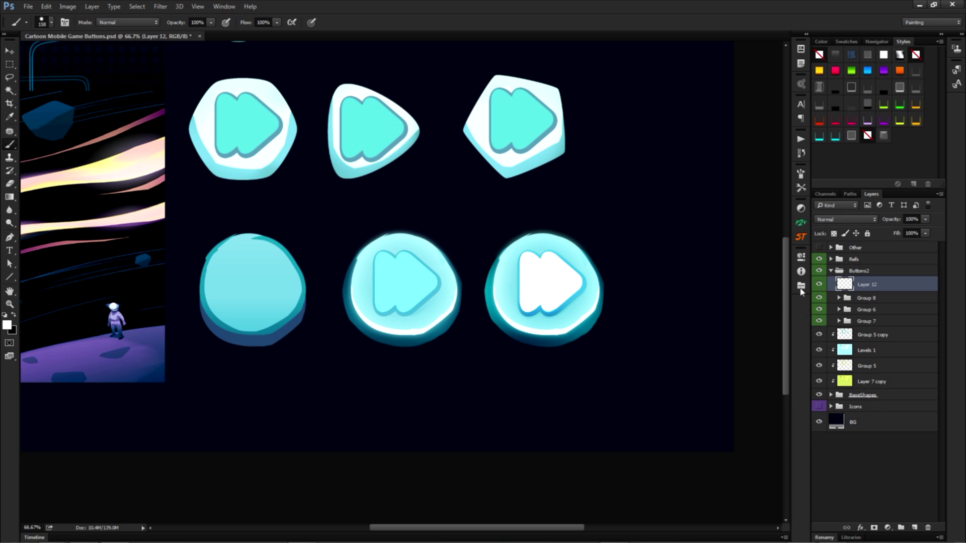
mouse_move(590, 244)
left_mouse_down()
mouse_move(580, 257)
mouse_move(631, 194)
left_mouse_up()
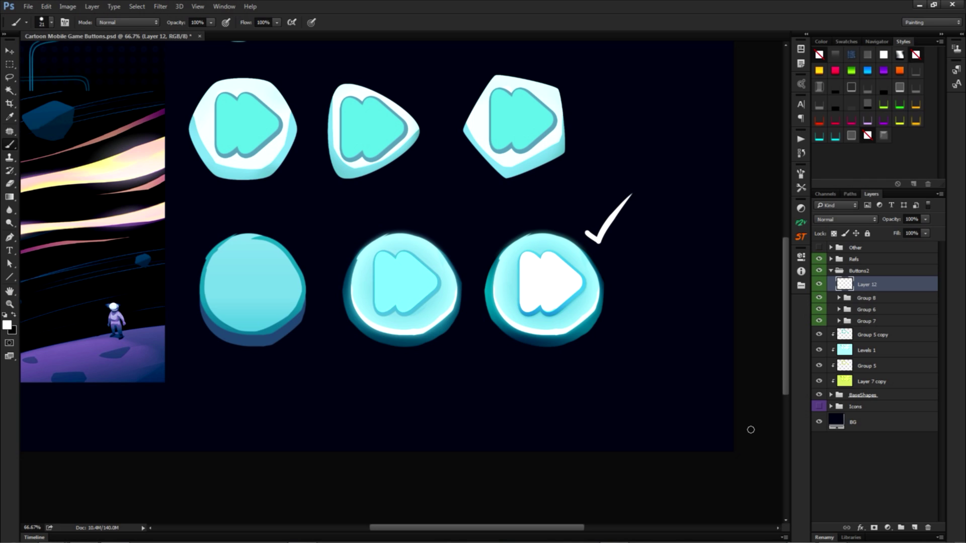